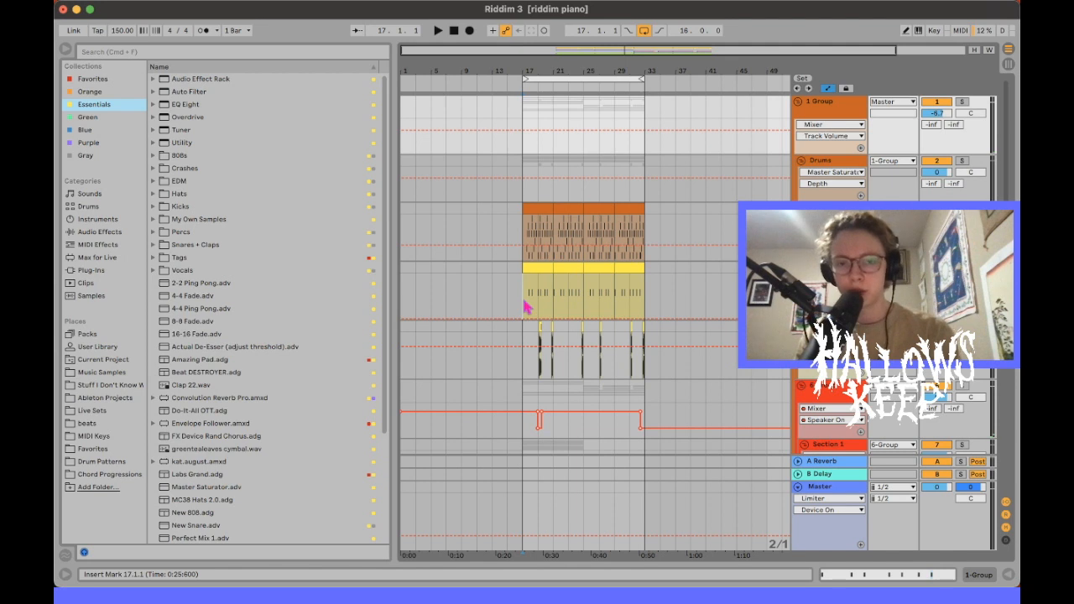
Step: Hide the automation lanes and look over the drum, sub, riddim and pad tracks in the arrangement
left_click(526, 308)
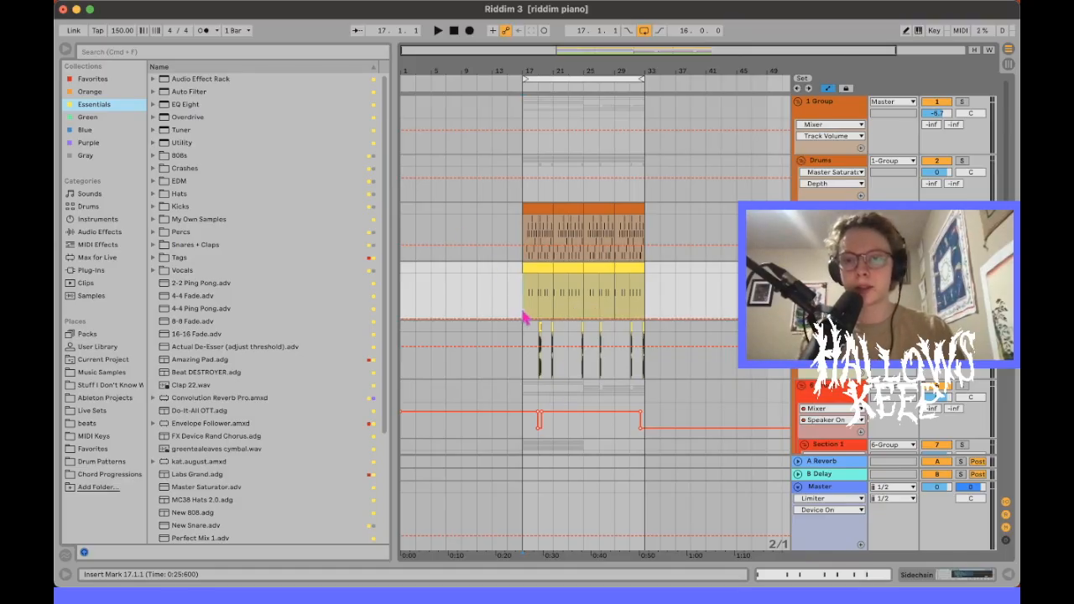
scroll(523, 317, "right", 1)
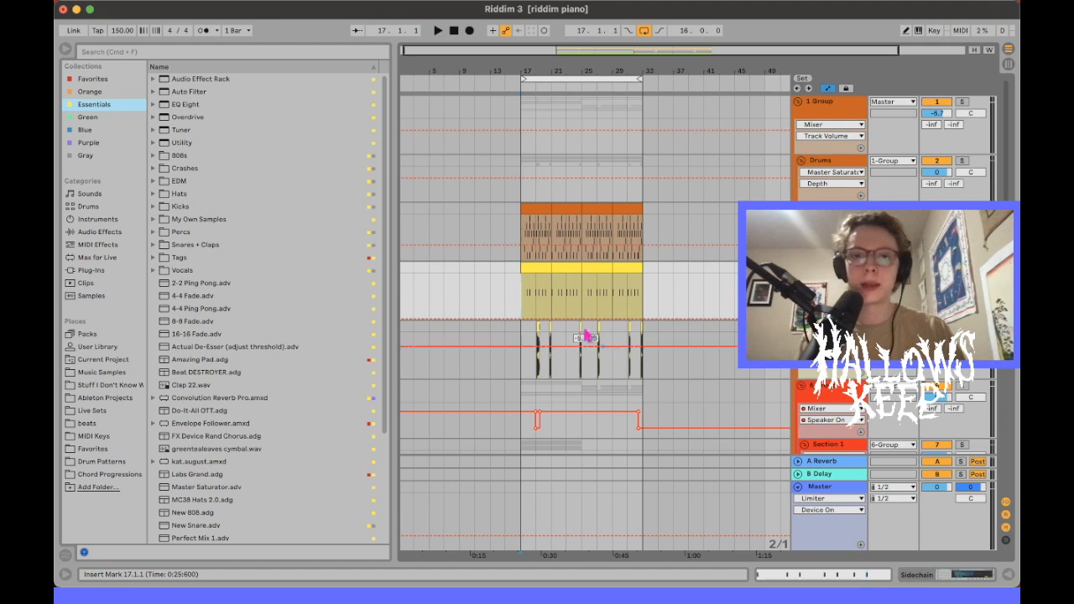
key("a")
scroll(519, 300, "down", 1)
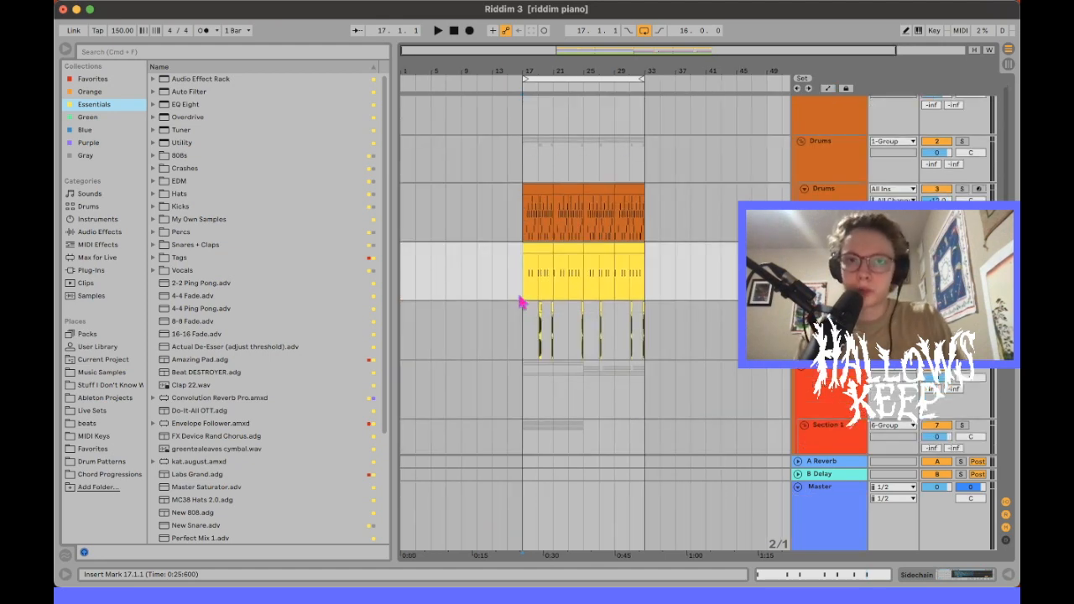
scroll(520, 300, "down", 10)
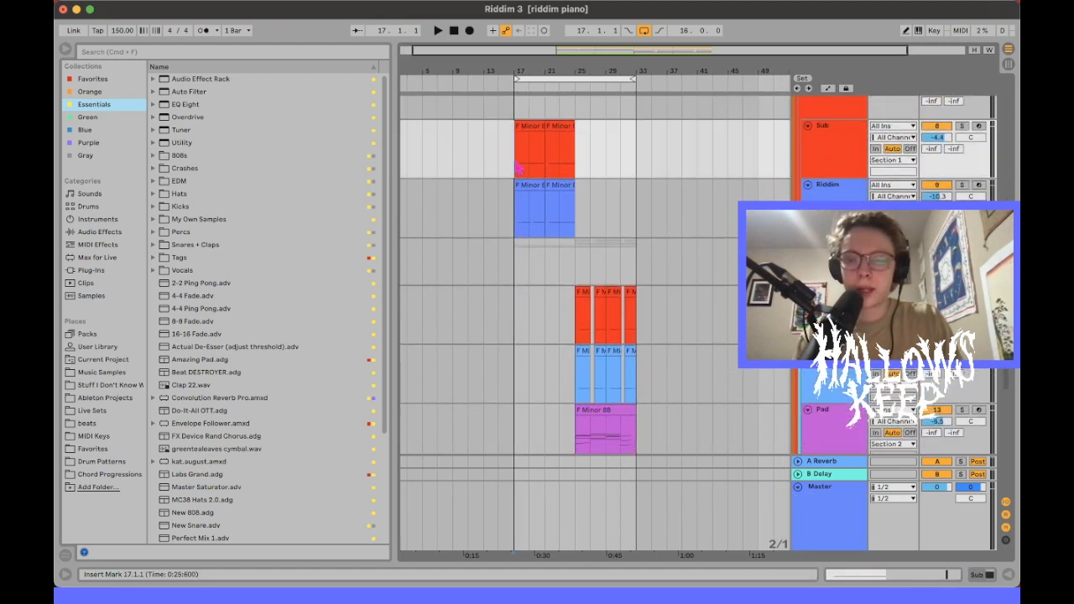
scroll(501, 237, "up", 2)
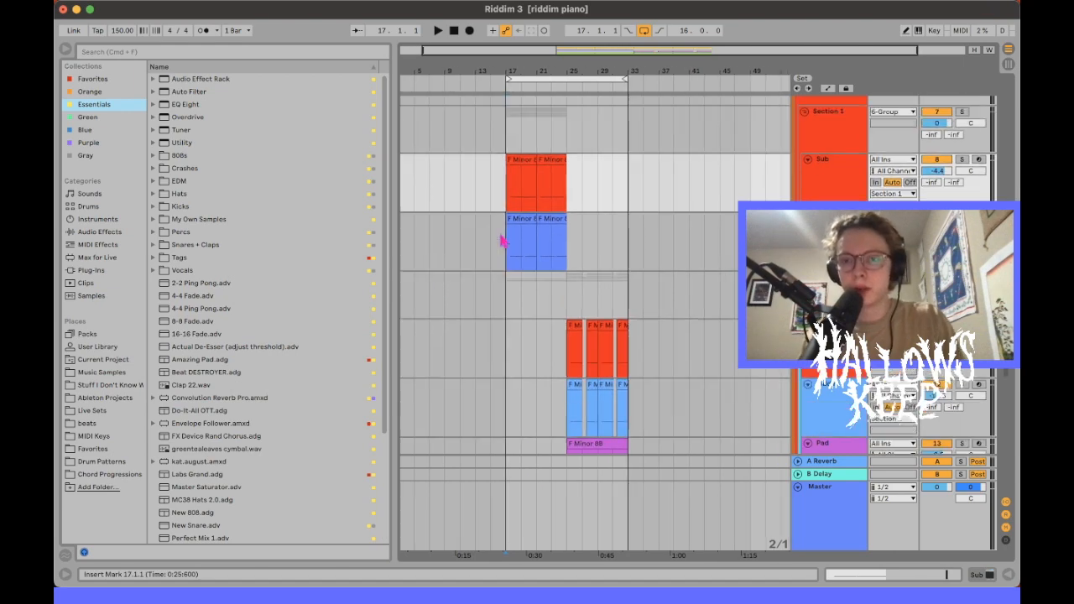
scroll(710, 223, "up", 3)
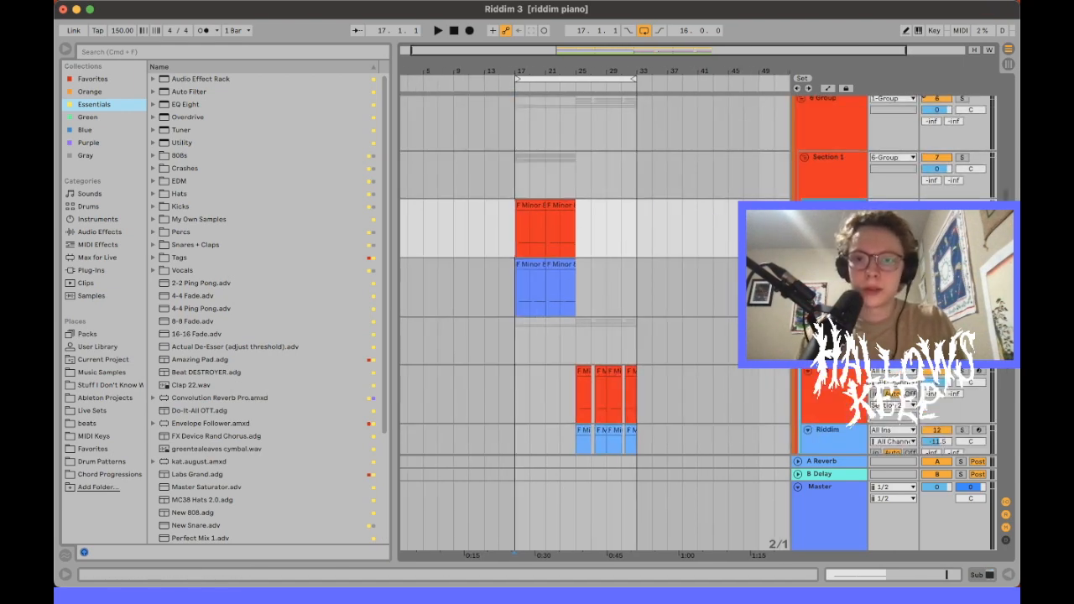
Step: Open the Section 1 Riddim track's devices and examine the PHAT 1 rack and the Frequency Shifter after it
left_click(830, 265)
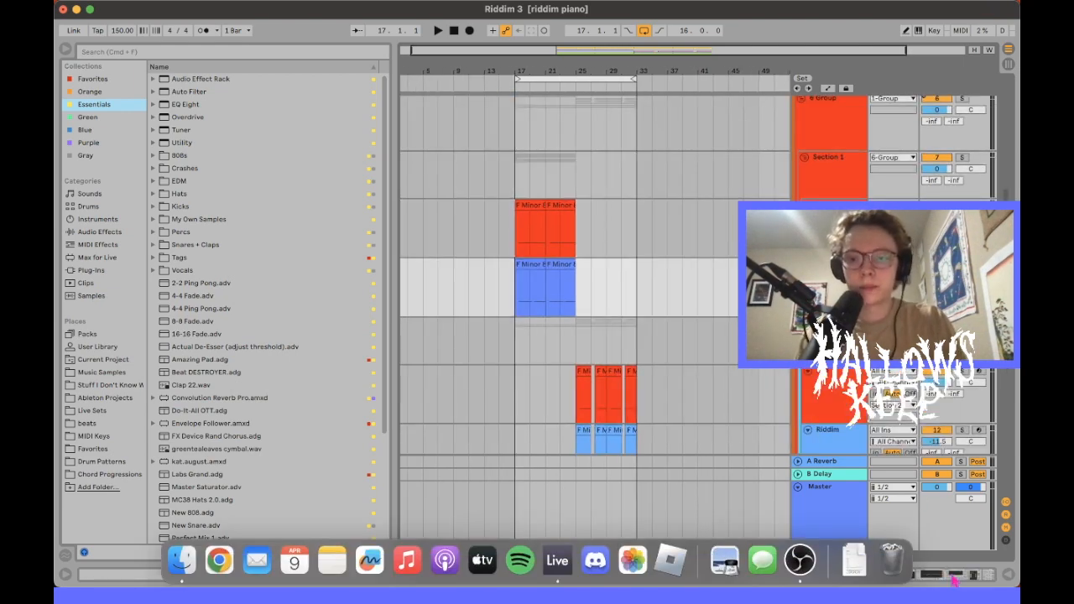
left_click(954, 577)
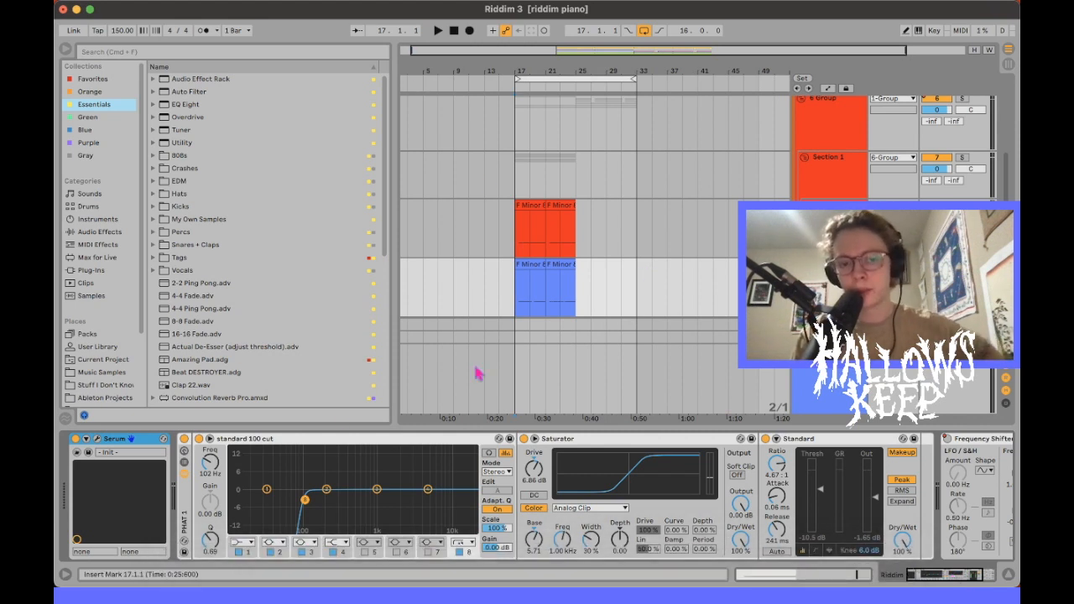
left_click(220, 454)
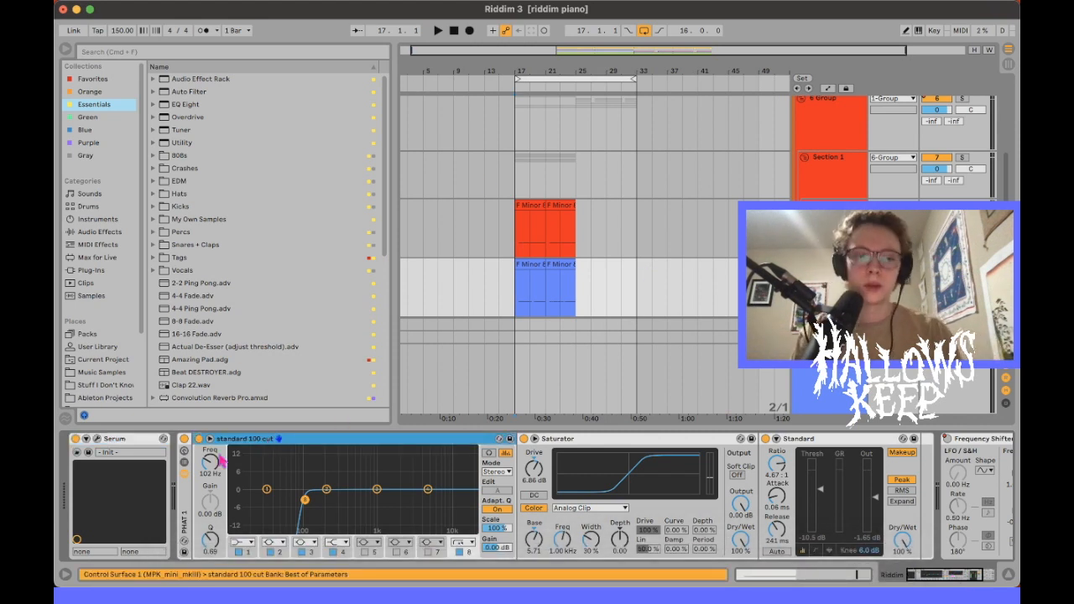
left_click(183, 507)
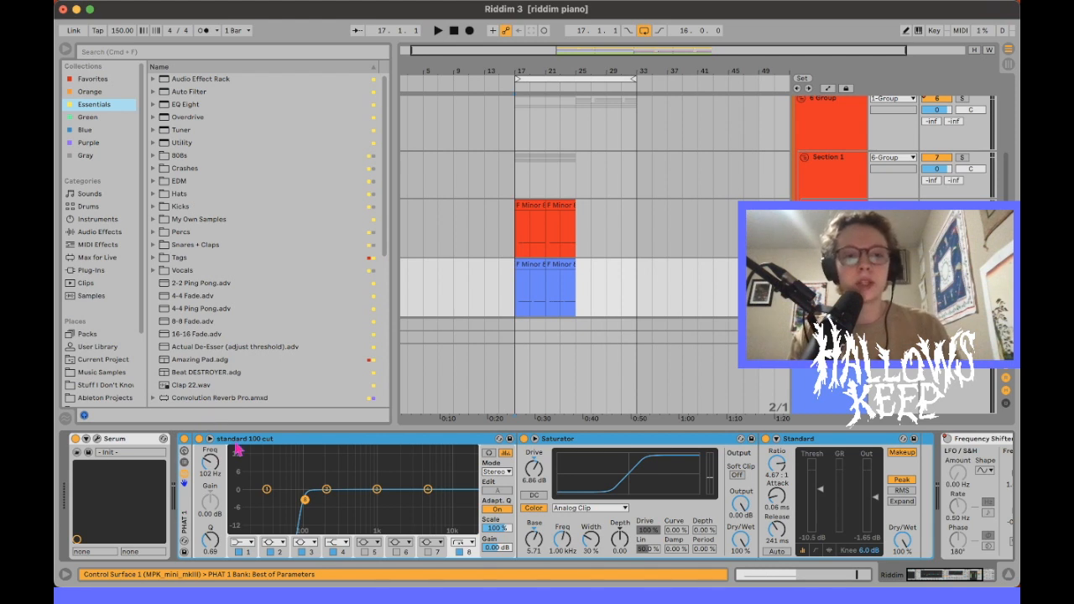
left_click(238, 450)
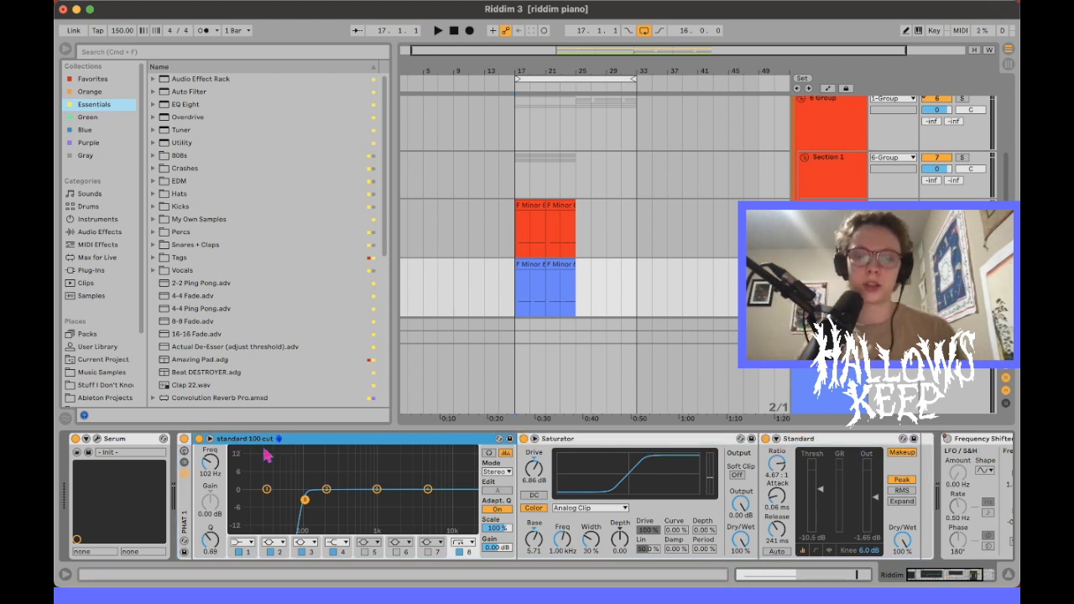
scroll(411, 491, "right", 2)
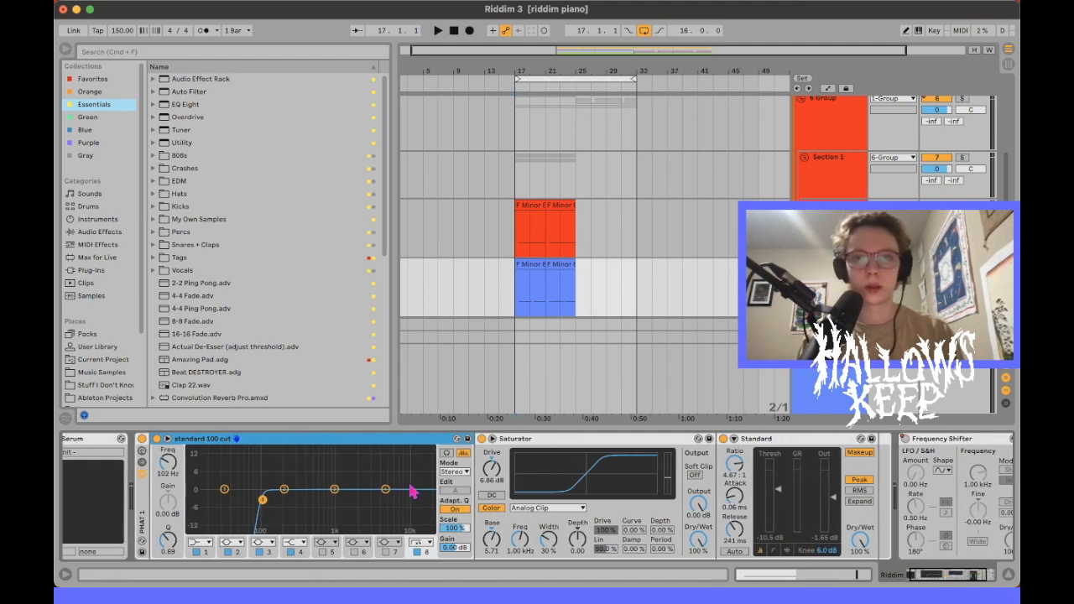
scroll(413, 492, "right", 4)
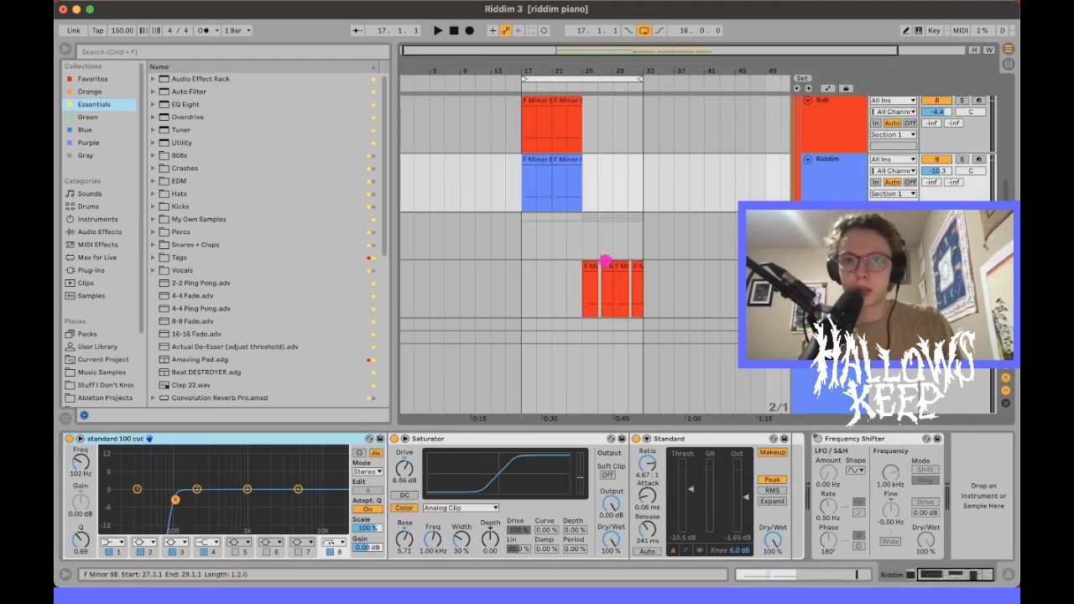
Step: Solo the Section 1 Riddim track and play it from bar 17 to hear its effect chain
left_click(964, 160)
key("space")
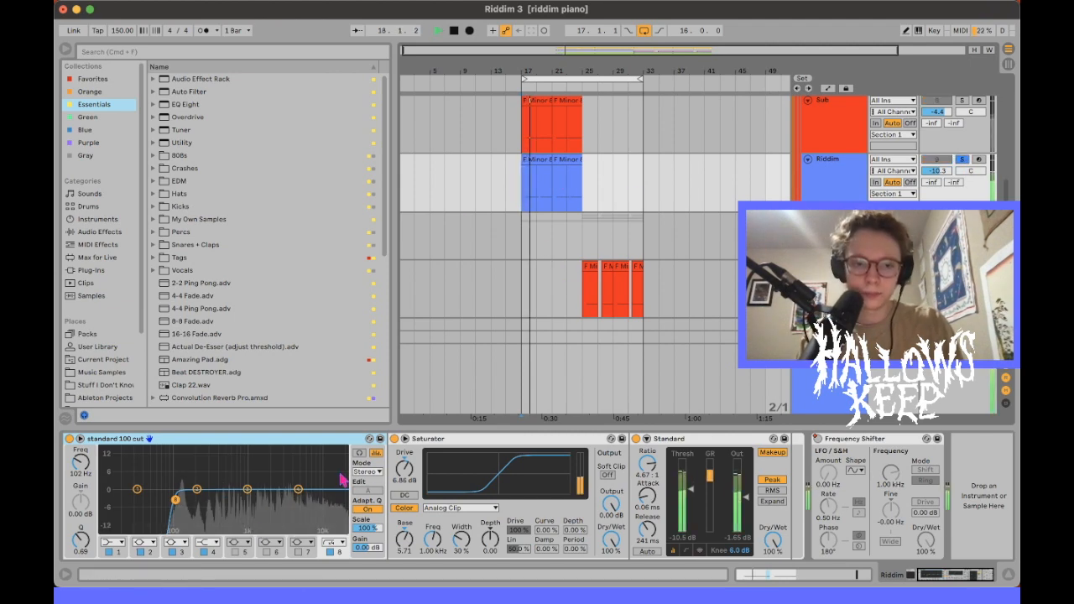
left_click(392, 472)
scroll(389, 473, "left", 5)
key("space")
scroll(904, 561, "right", 1)
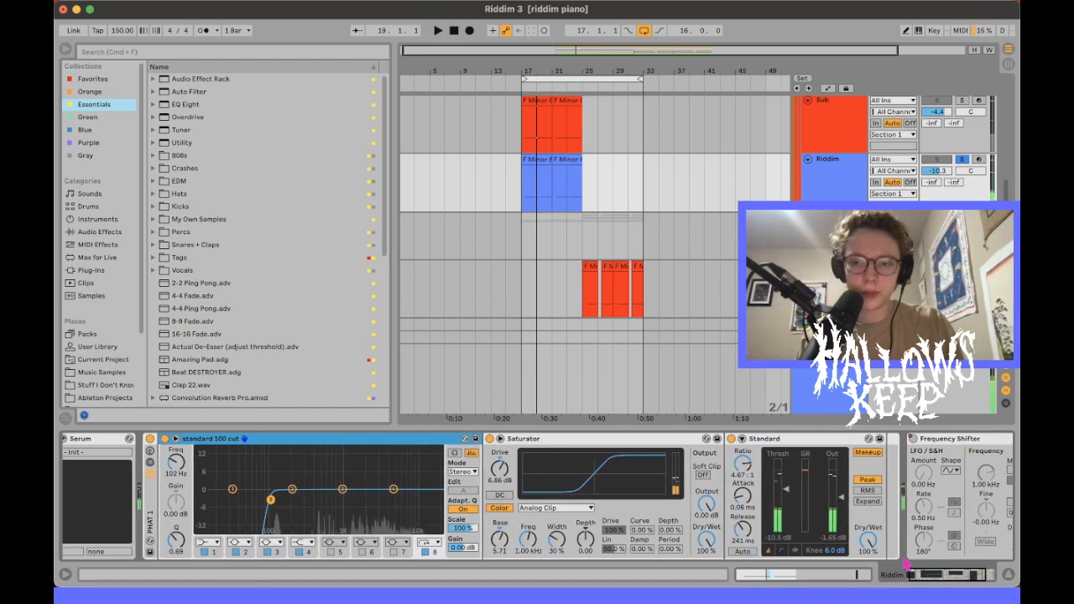
Step: Display the Frequency Shifter's Device On automation on the Section 1 Riddim track, zoomed in around bar 17
left_click(948, 439)
key("a")
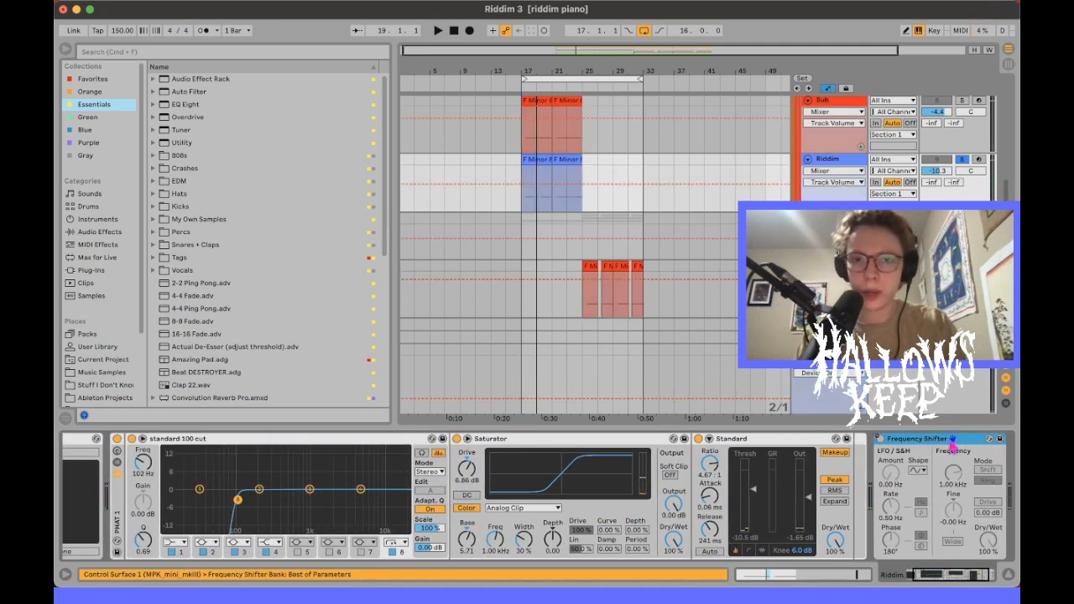
left_click(829, 171)
left_click(835, 260)
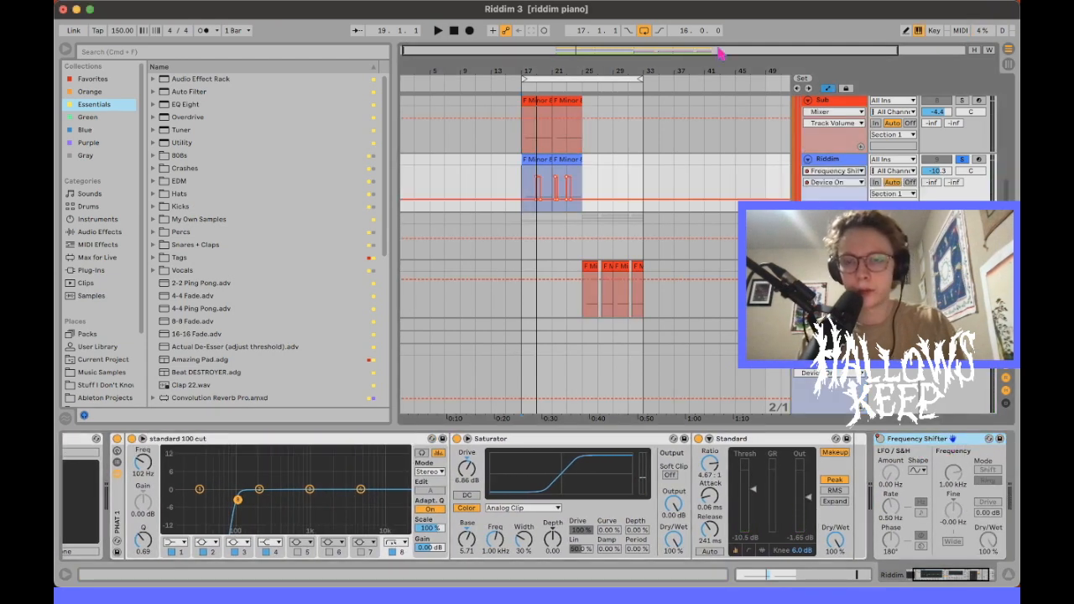
left_click_drag(718, 50, 524, 180)
Step: Play the Section 1 Riddim clips from bars 18, 21 and 22 to hear the Frequency Shifter's on/off automation
left_click(513, 187)
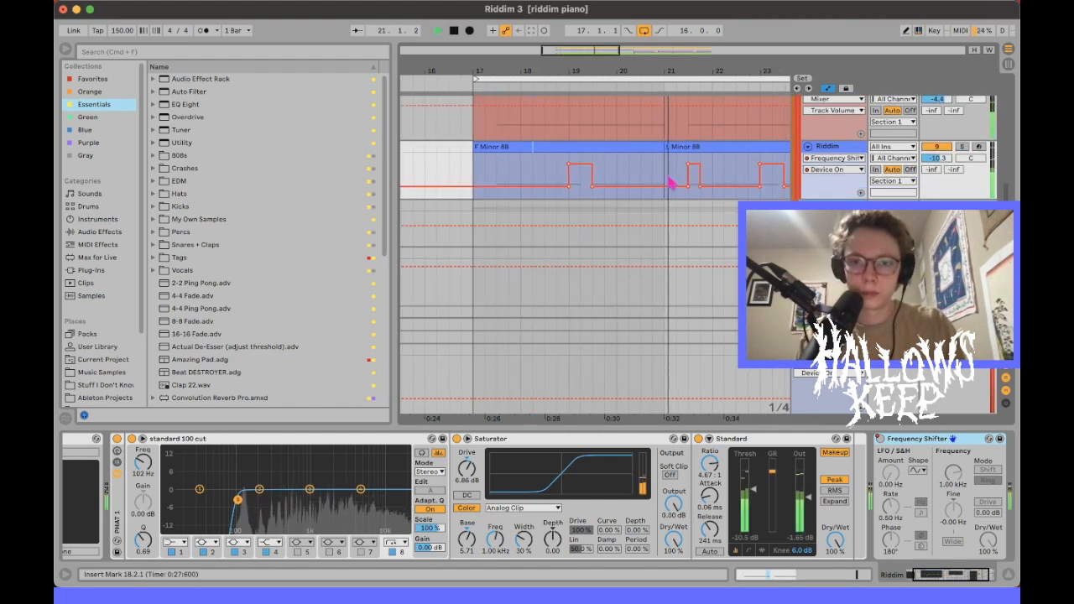
left_click(672, 183)
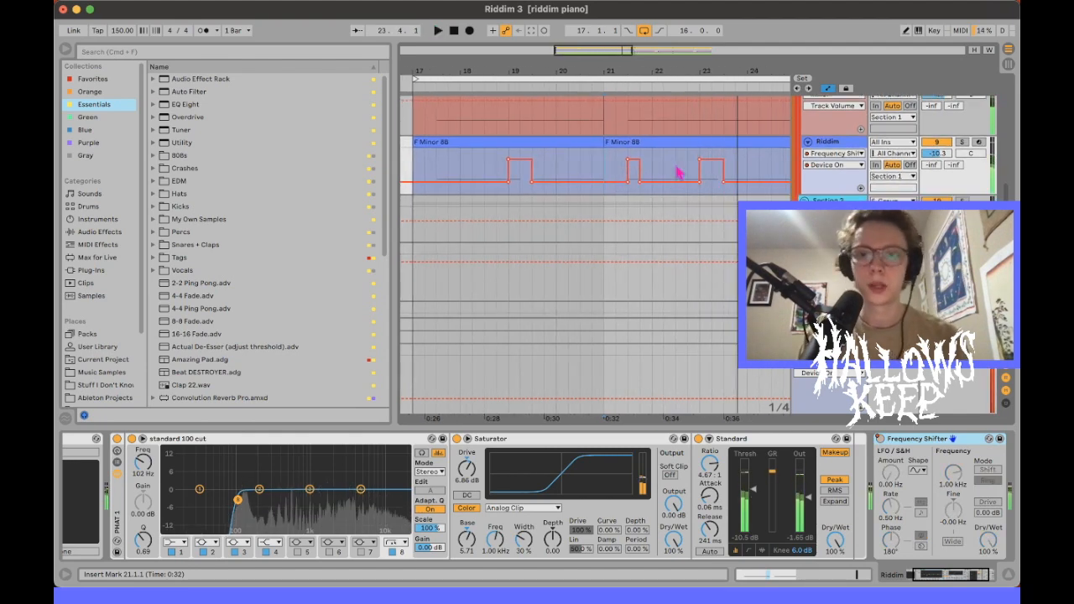
left_click(676, 179)
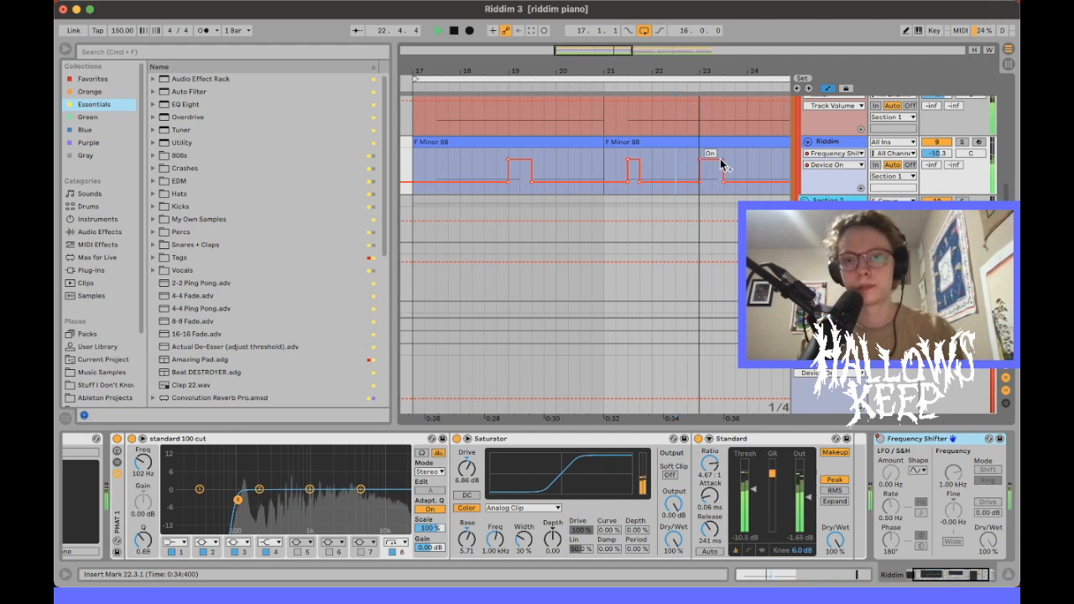
key("space")
key("space")
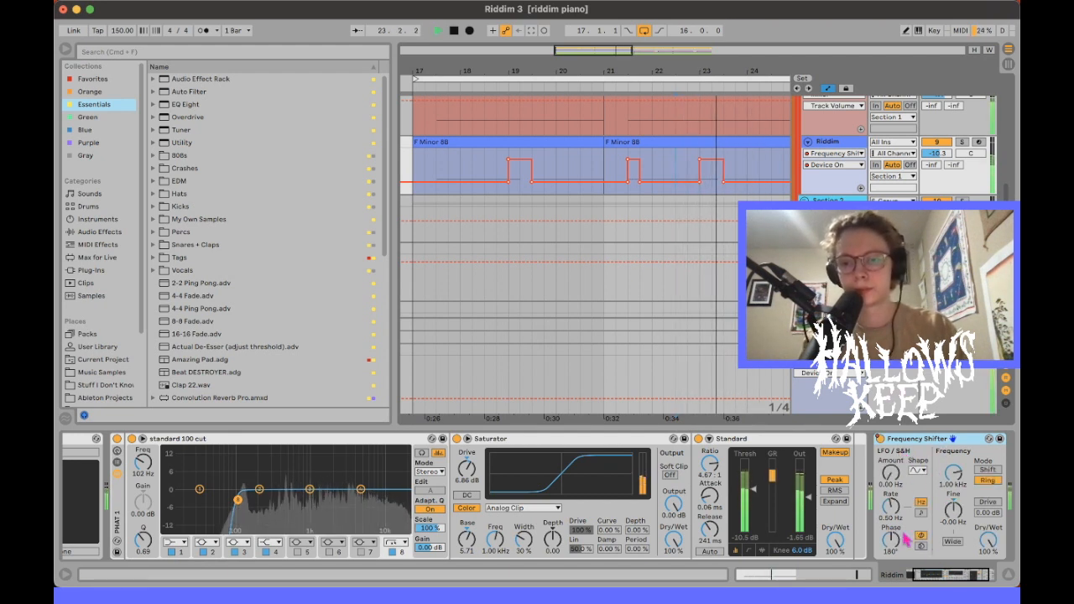
key("space")
Step: Solo the Section 2 Riddim track and play it from bar 25
scroll(898, 166, "down", 3)
scroll(898, 166, "right", 3)
left_click(845, 151)
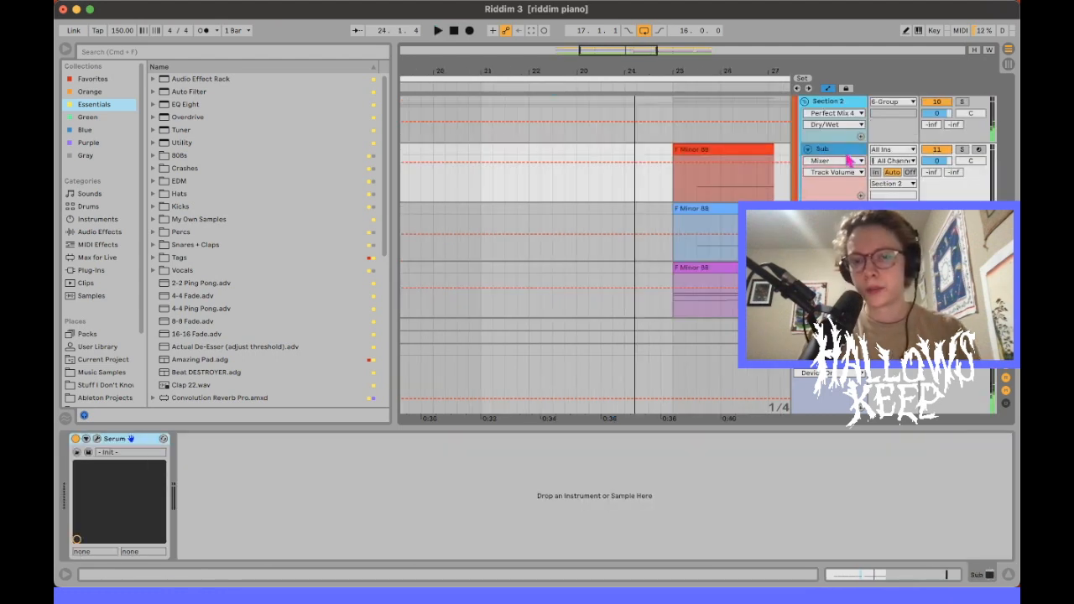
left_click(842, 209)
left_click(670, 254)
left_click(963, 209)
key("space")
scroll(678, 249, "right", 2)
scroll(678, 249, "down", 1)
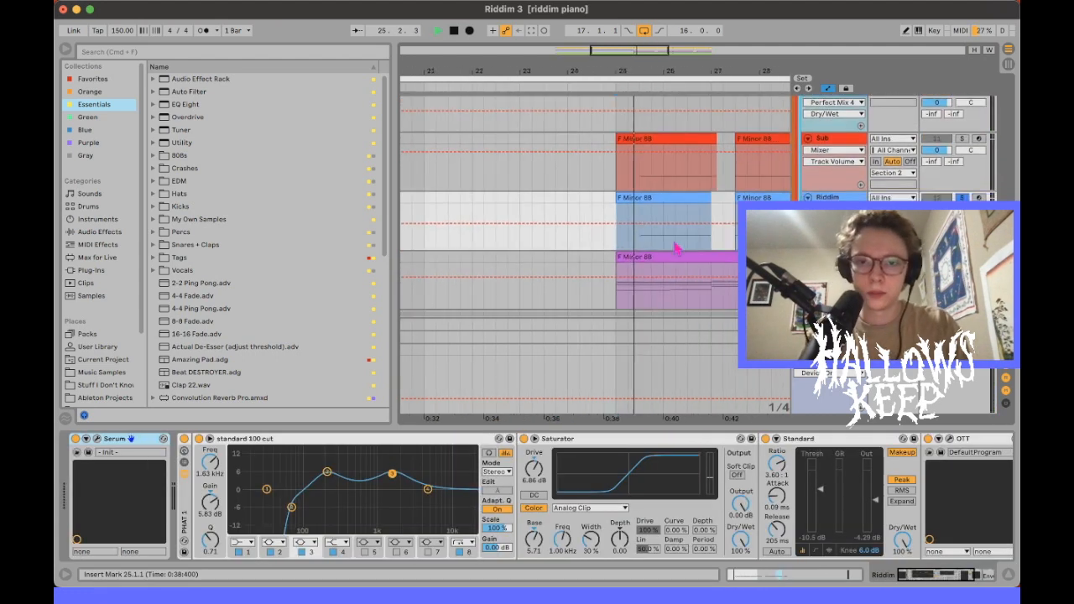
key("space")
Step: Examine the Envelope Follower on the Section 2 Riddim track, hide the automation lanes, and play from position 25.3.1
scroll(369, 507, "right", 5)
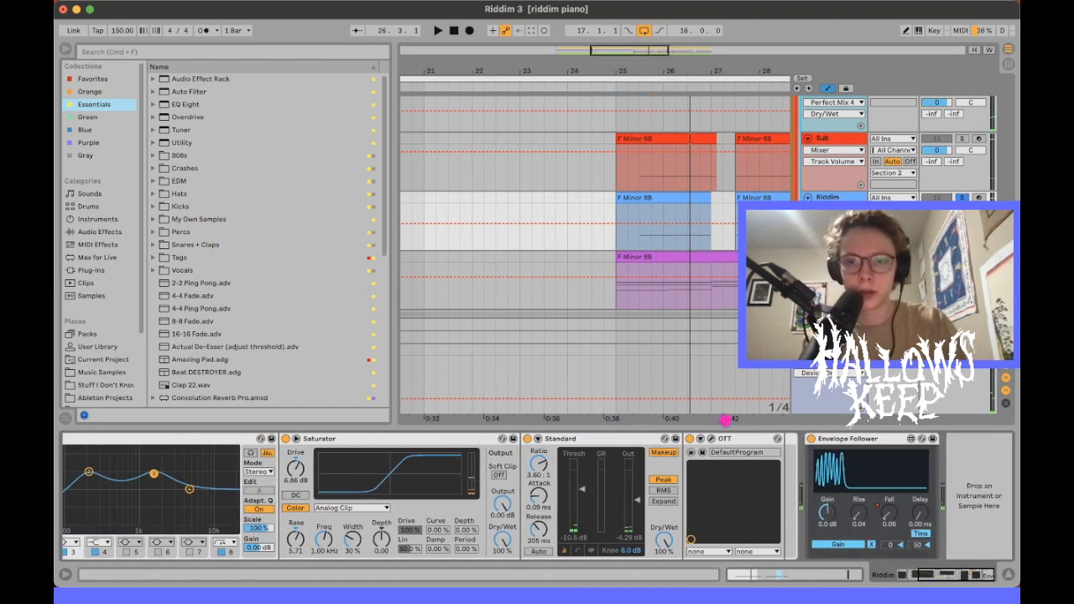
left_click(846, 445)
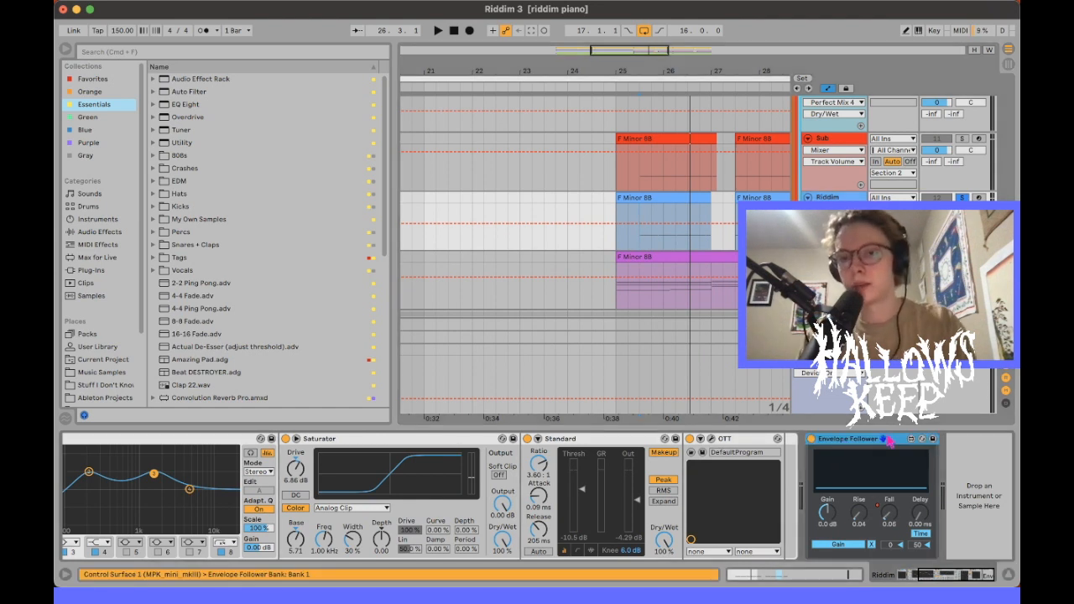
left_click(639, 230)
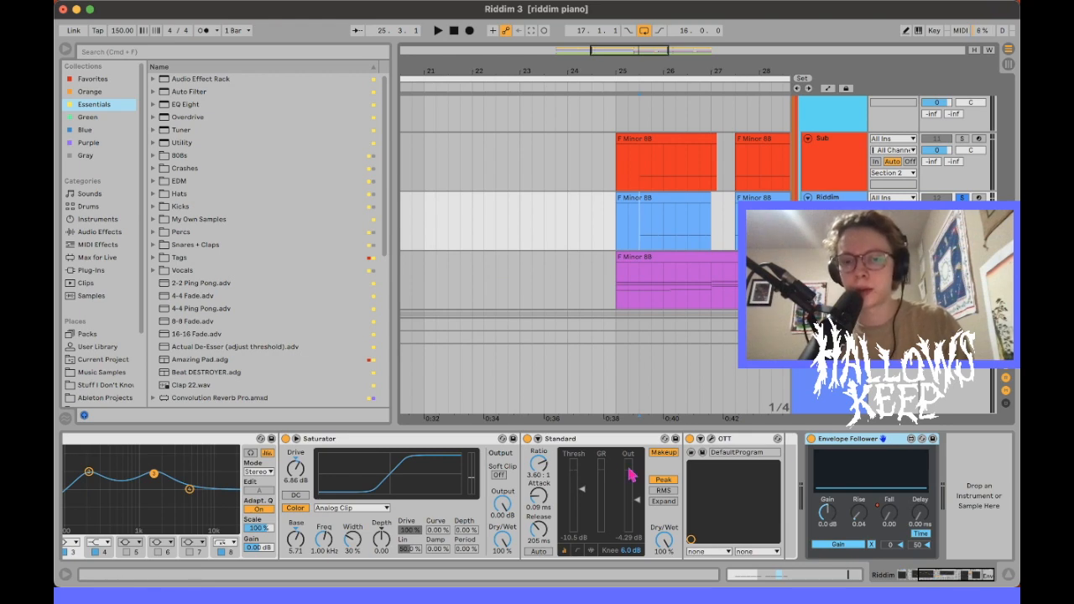
scroll(512, 472, "left", 5)
scroll(911, 467, "right", 5)
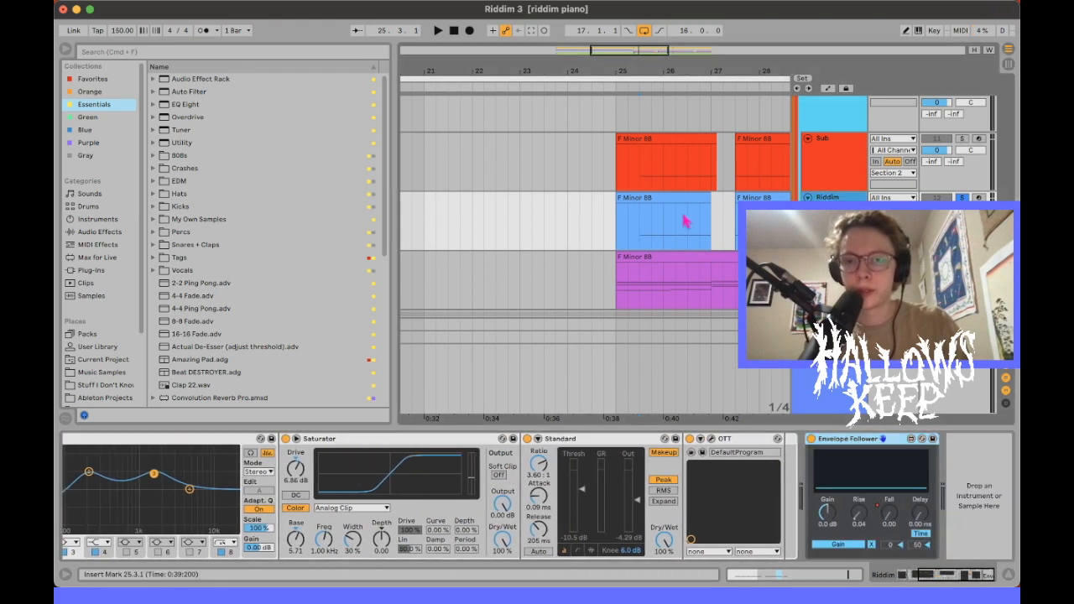
key("space")
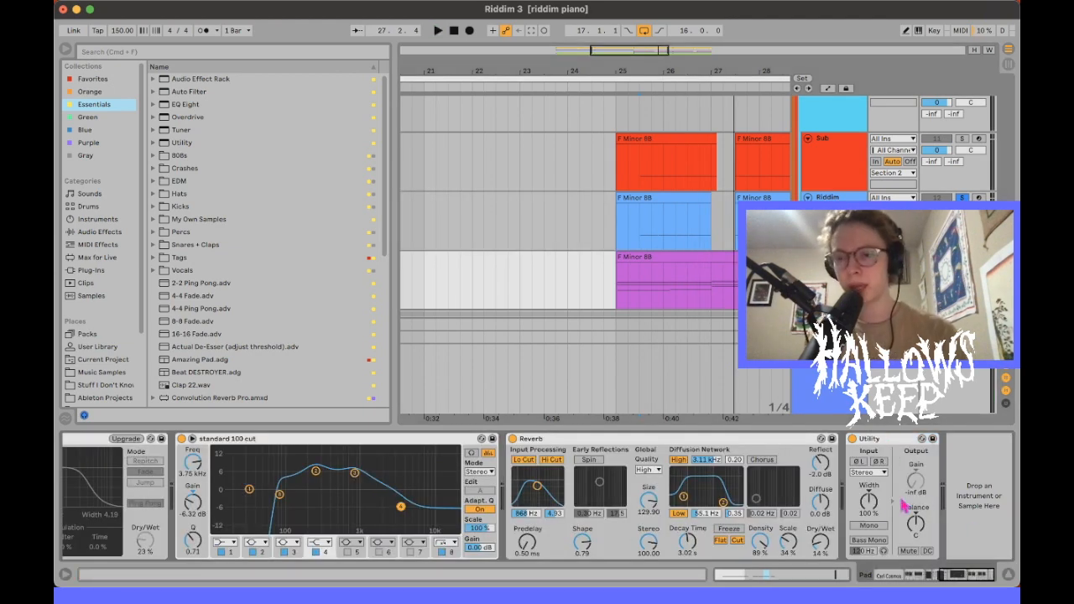
Step: Play from bar 25 to compare the Riddim's Envelope Follower with the Utility gain on the Pad track
left_click(919, 484)
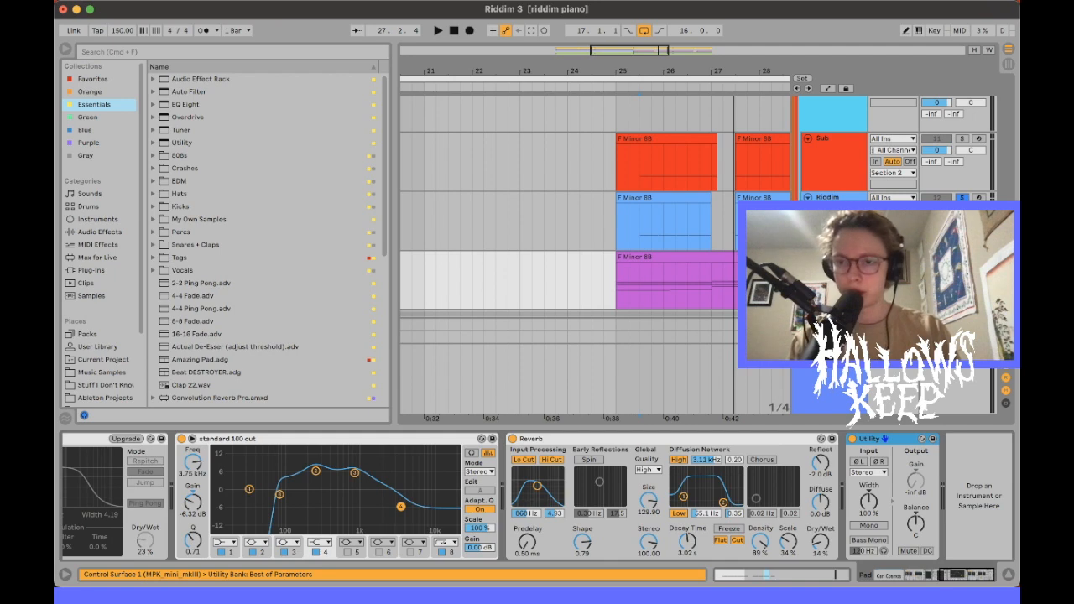
left_click(616, 303)
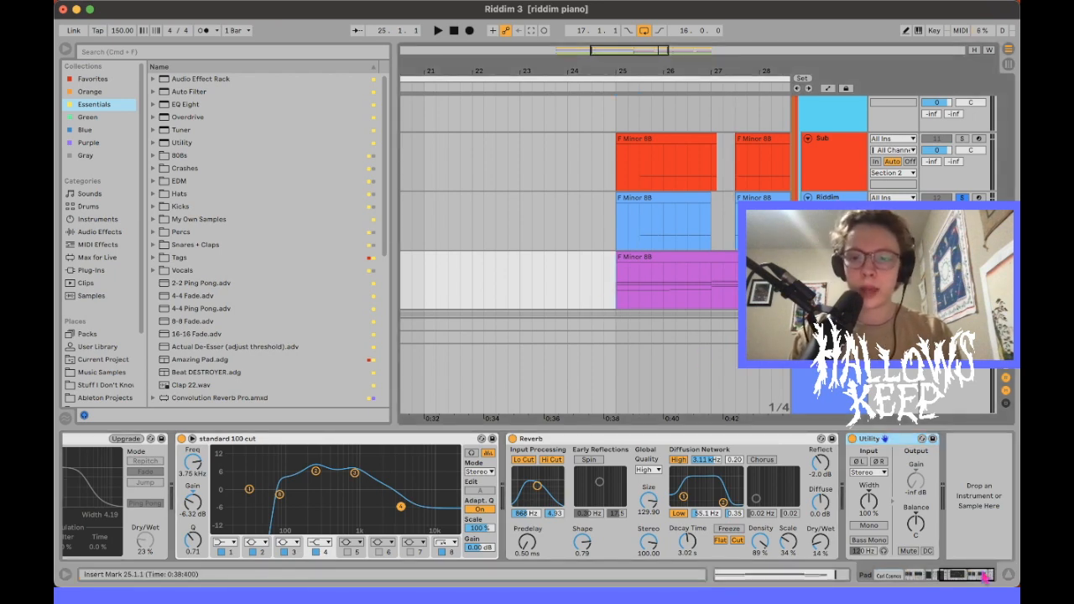
key("Up")
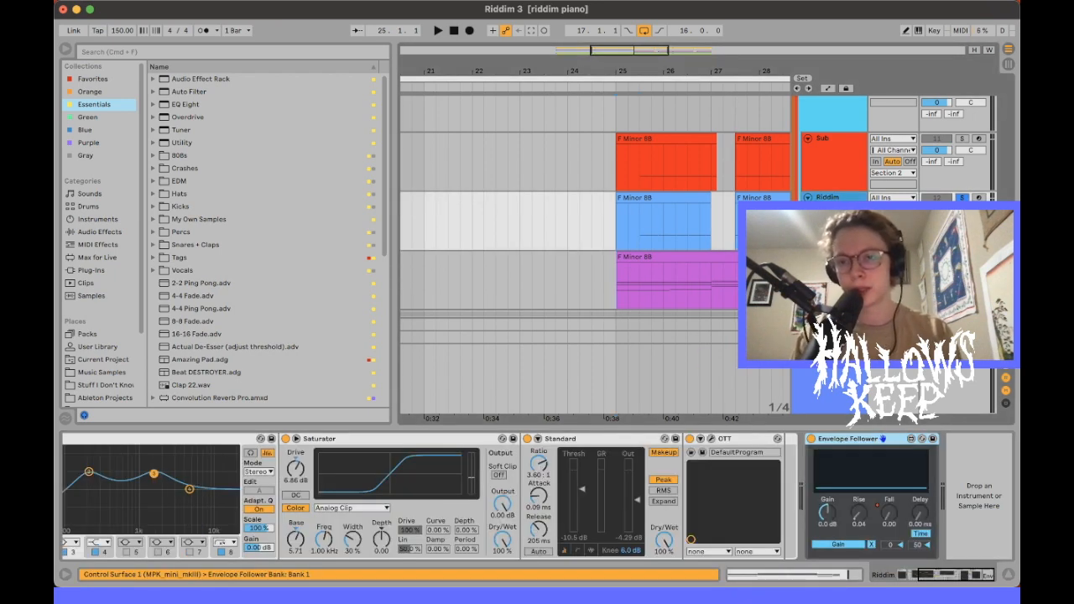
key("space")
key("Down")
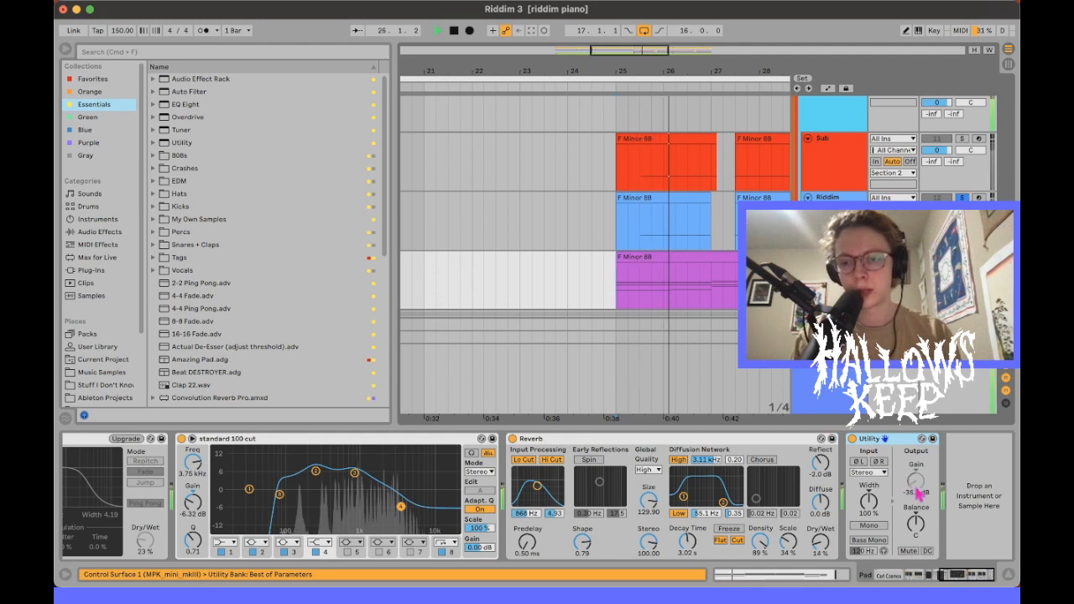
key("space")
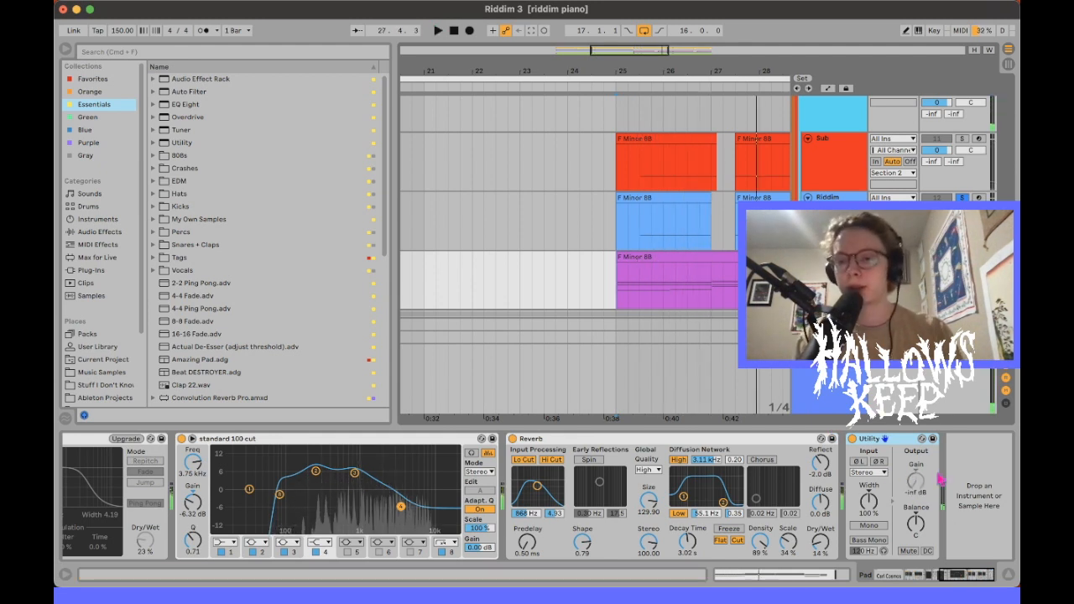
left_click_drag(915, 482, 915, 528)
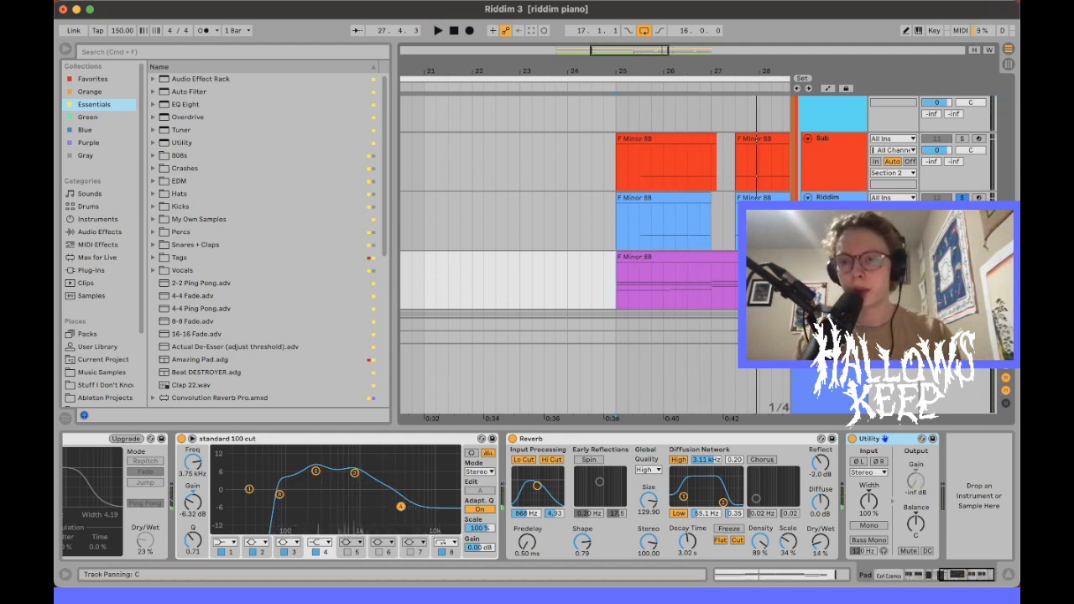
left_click(627, 286)
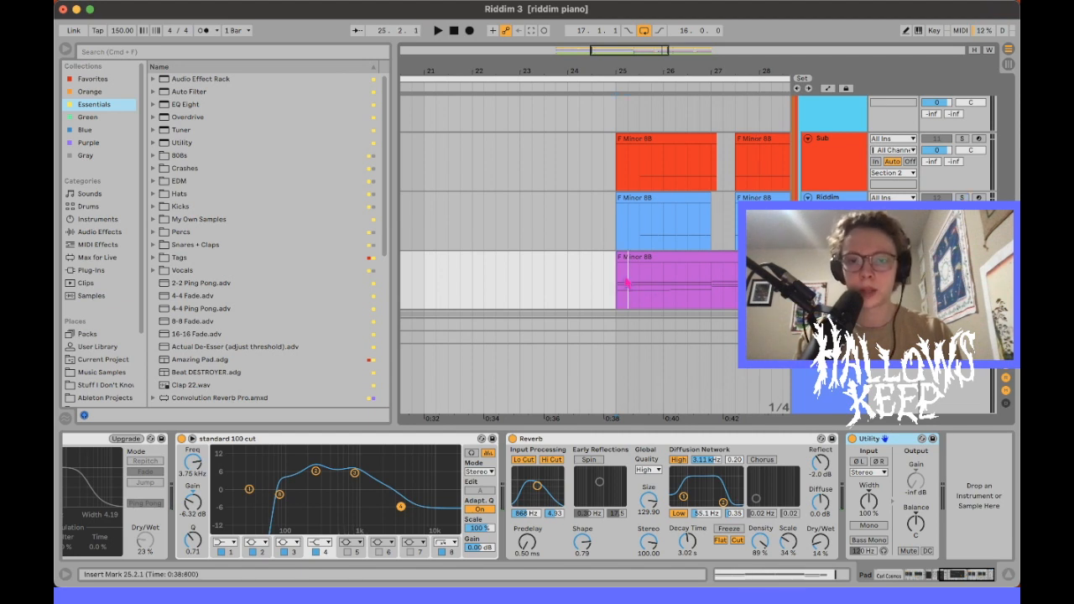
Step: Play from bar 25 to watch the Pad's Utility gain, and solo the Section 2 Riddim to examine its Envelope Follower's Fall setting
left_click(623, 241)
key("space")
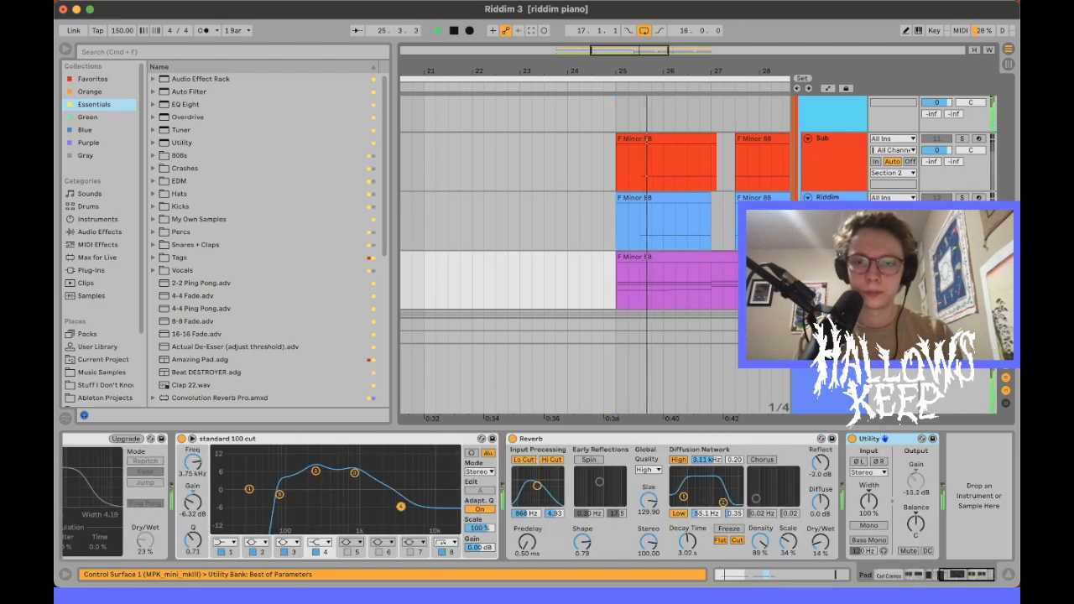
left_click(963, 199)
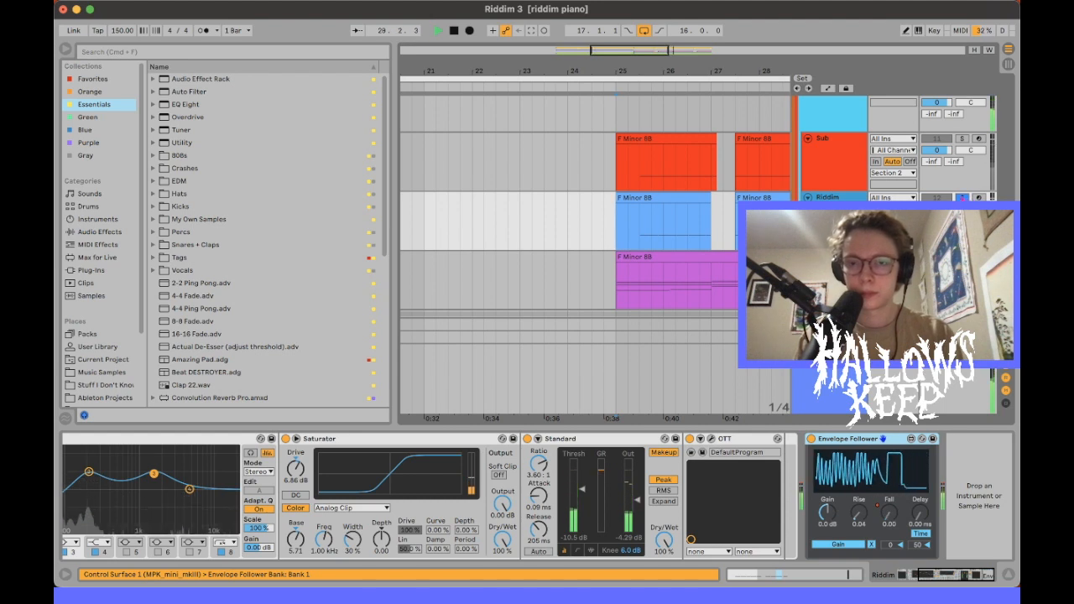
left_click_drag(888, 514, 889, 512)
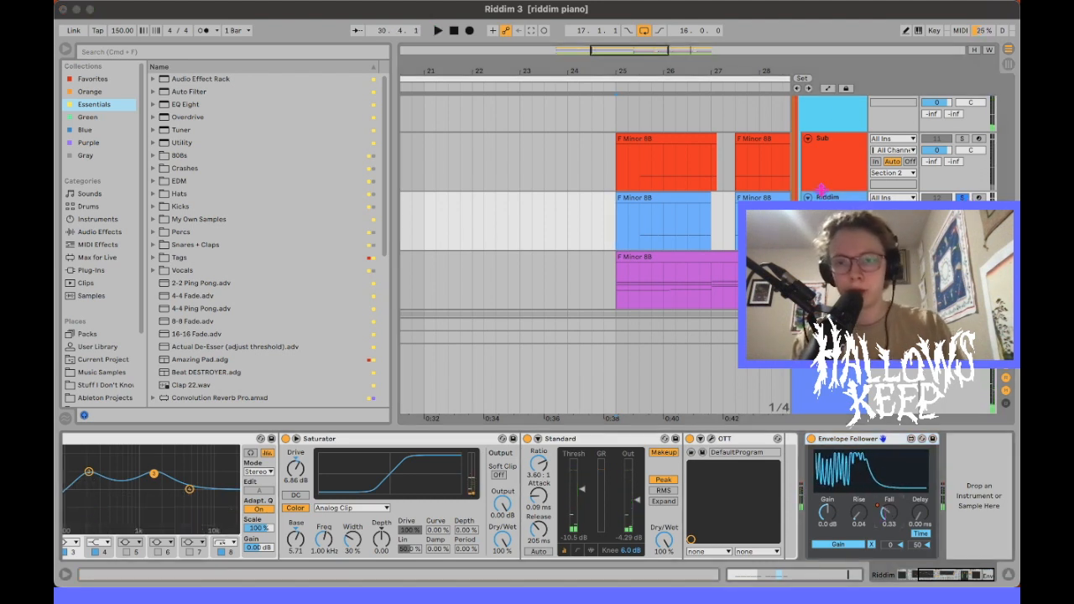
Step: Show the automation lanes, examine the Riddim's Envelope Follower Fall ramp at 26.3.1, and play from 25.3.1 to hear its effect on the Pad
key("a")
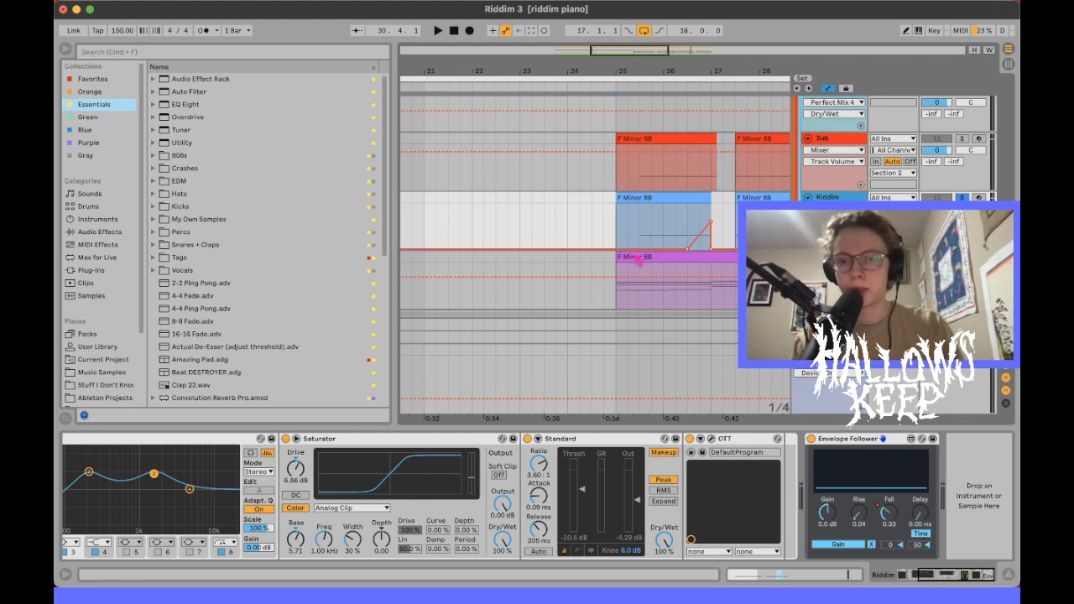
left_click(687, 237)
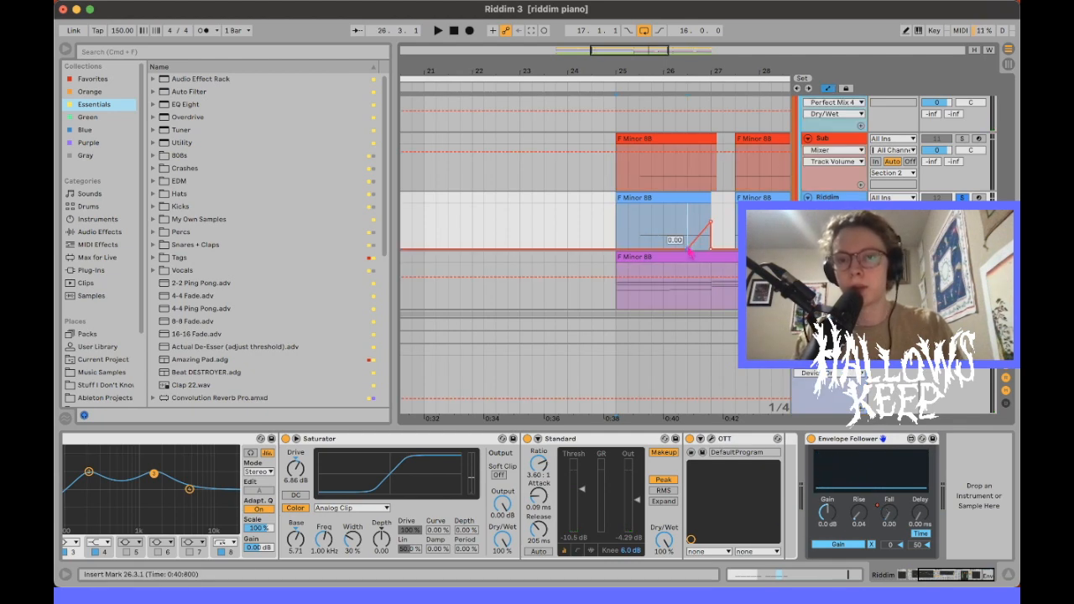
left_click(828, 257)
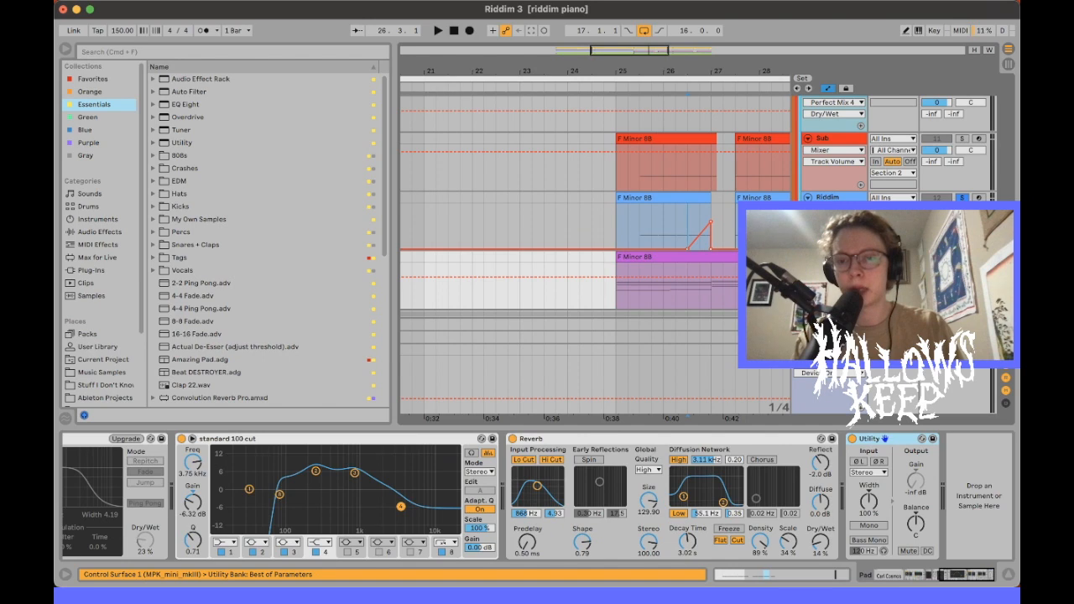
left_click(639, 239)
key("space")
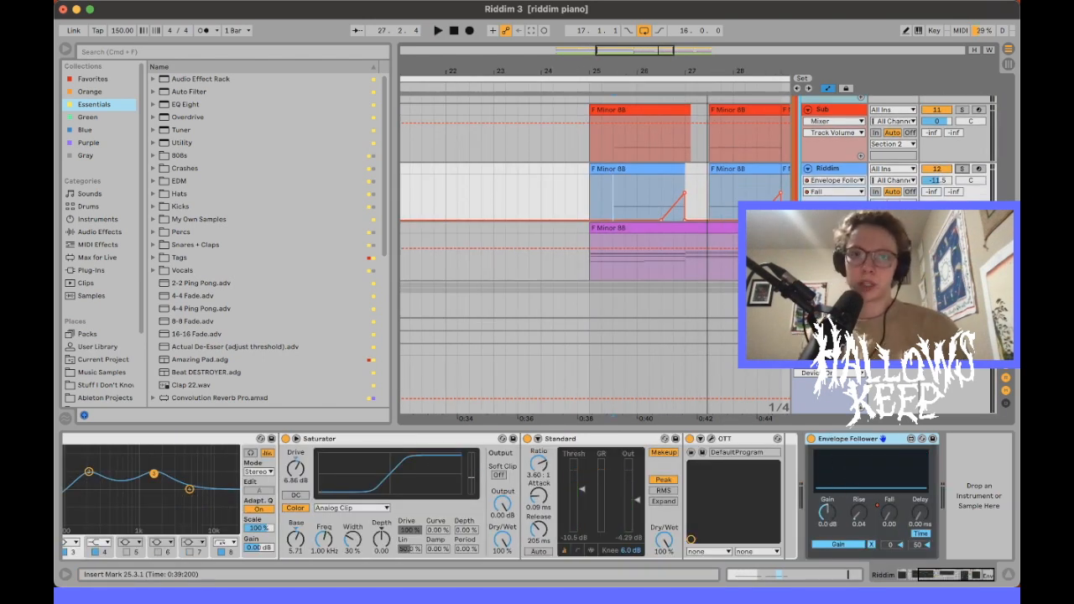
Step: Hide the automation lanes and device chain, and select the Drums group to review the tracks inside it
key("Down")
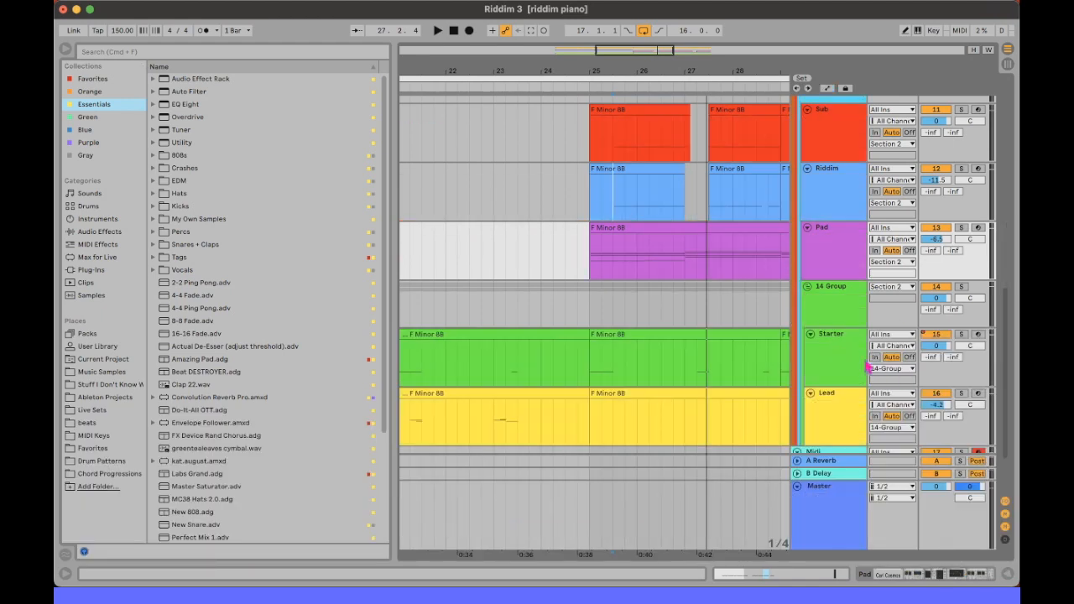
scroll(868, 367, "up", 5)
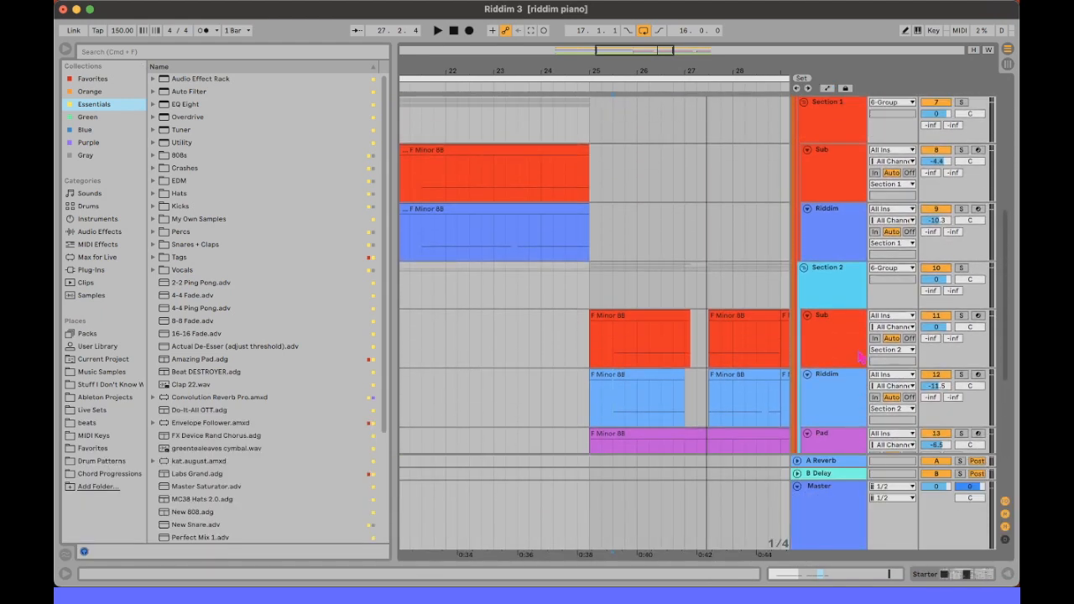
scroll(848, 302, "up", 5)
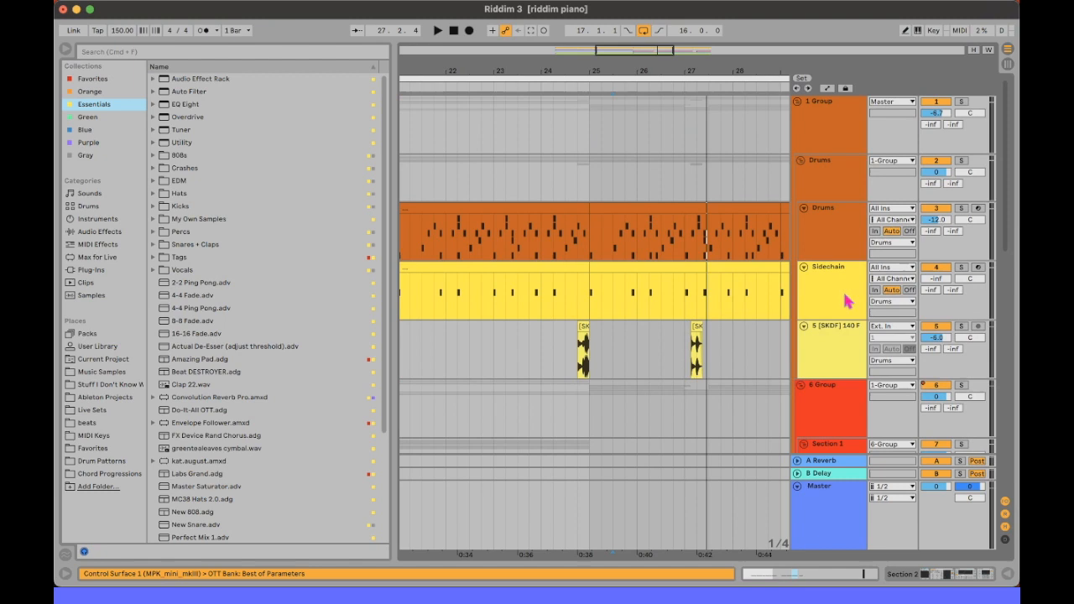
left_click(830, 194)
scroll(833, 195, "down", 1)
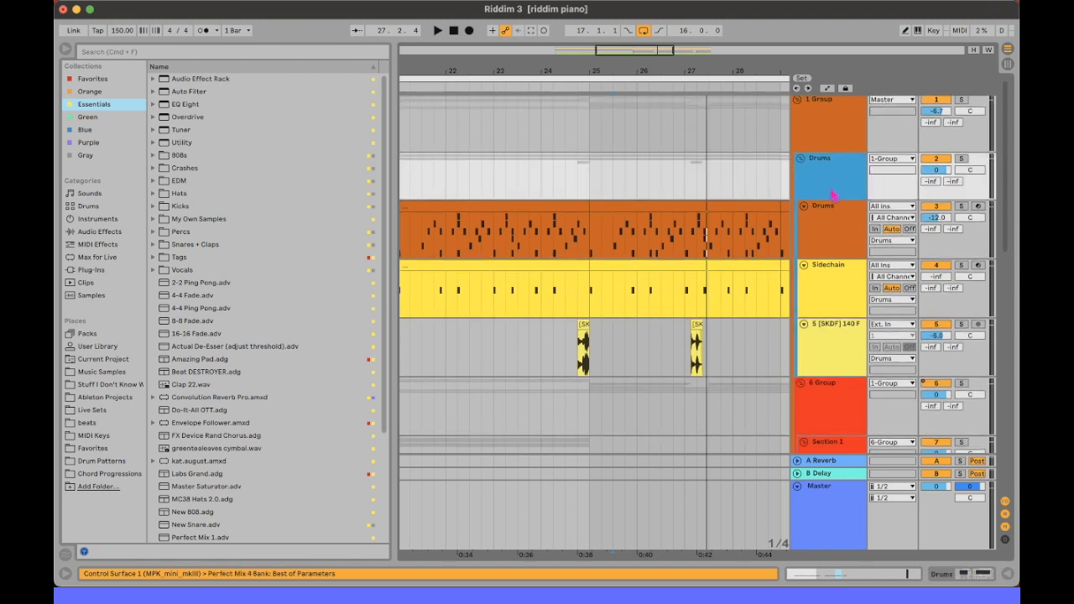
scroll(834, 194, "up", 1)
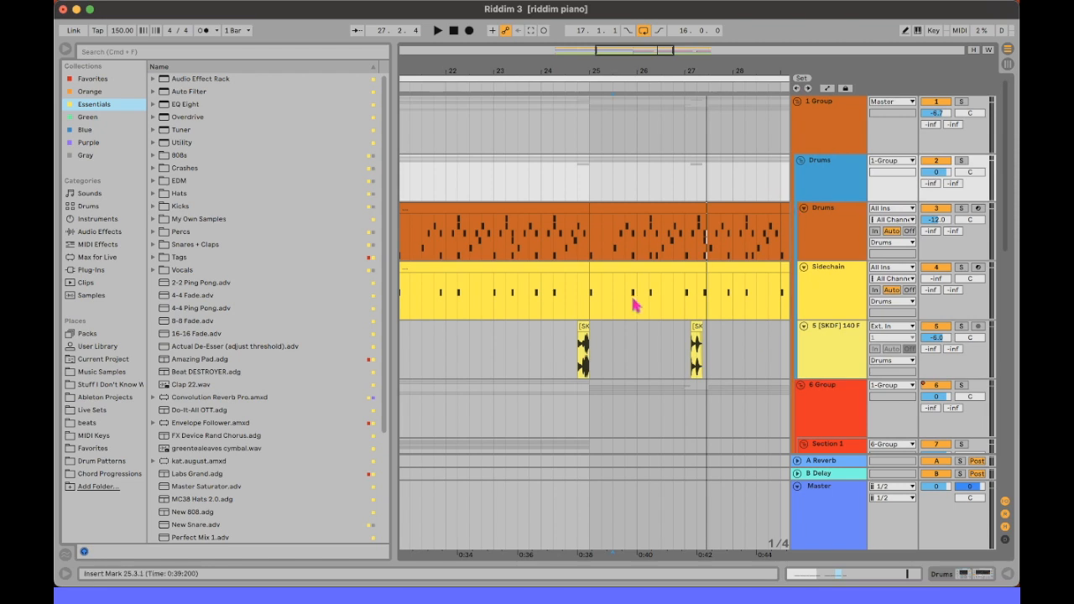
scroll(742, 135, "down", 2)
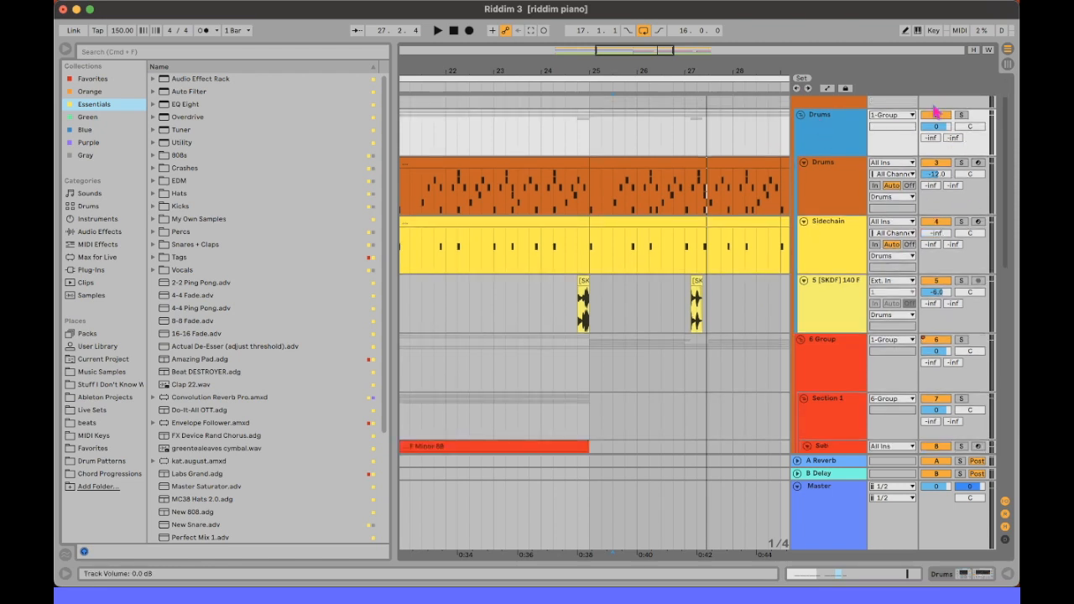
Step: Solo the Drums track inside the Drums group and play its pattern from bar 21
left_click(963, 116)
left_click(961, 162)
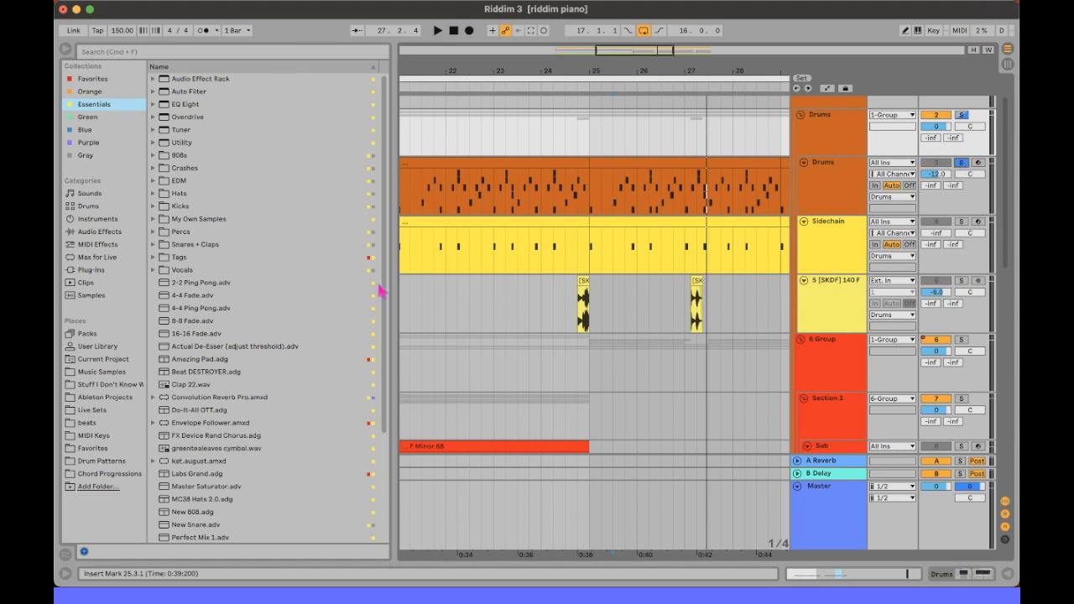
left_click(424, 192)
key("space")
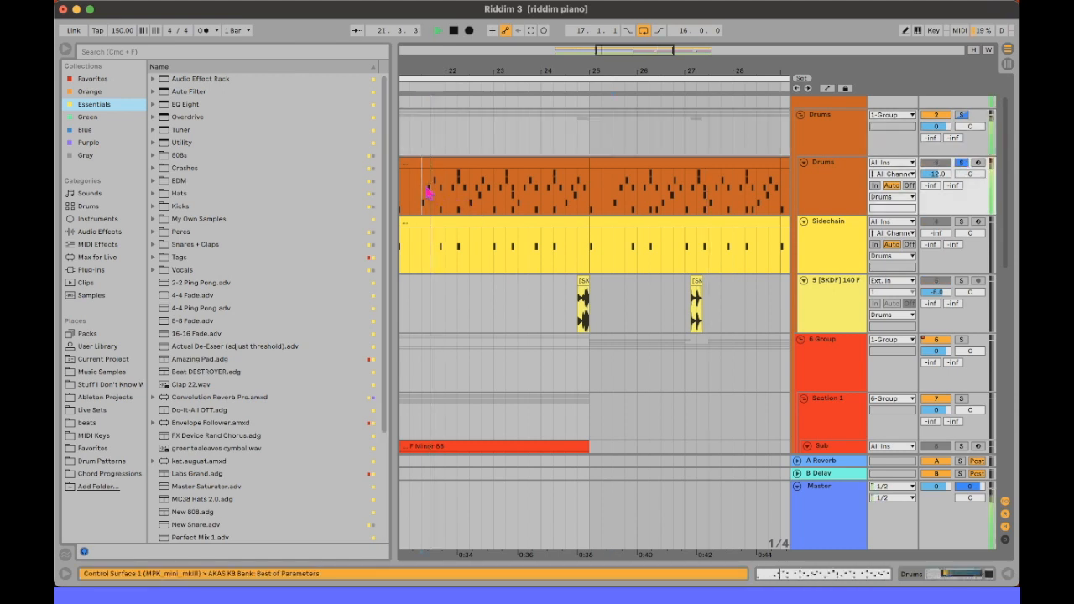
key("space")
Step: Solo the Sidechain track to examine its note pattern around bar 22, and release the solo
left_click(961, 222)
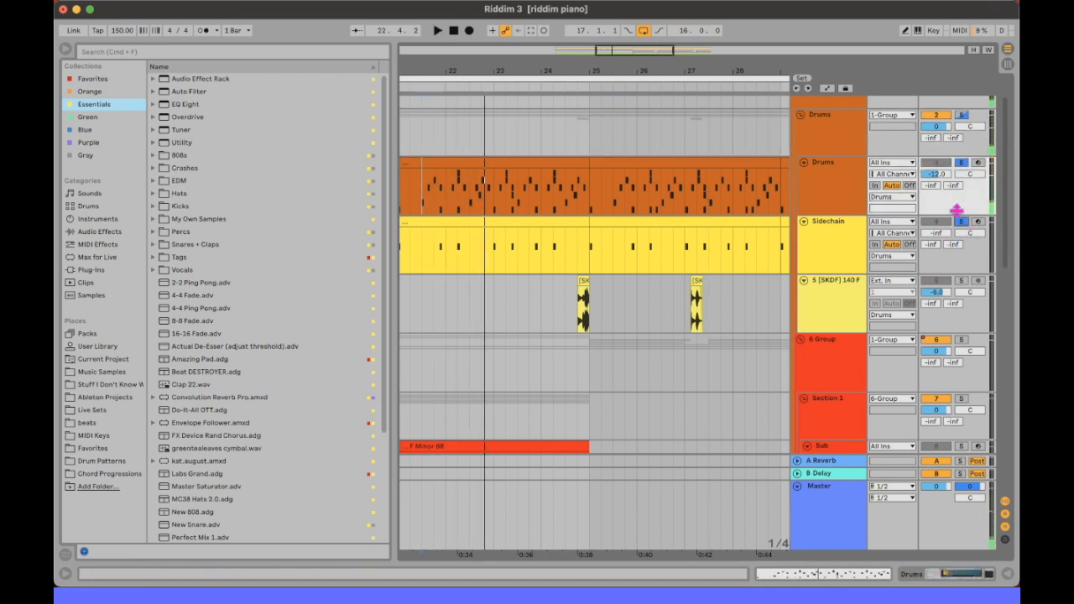
left_click(811, 267)
left_click(464, 255)
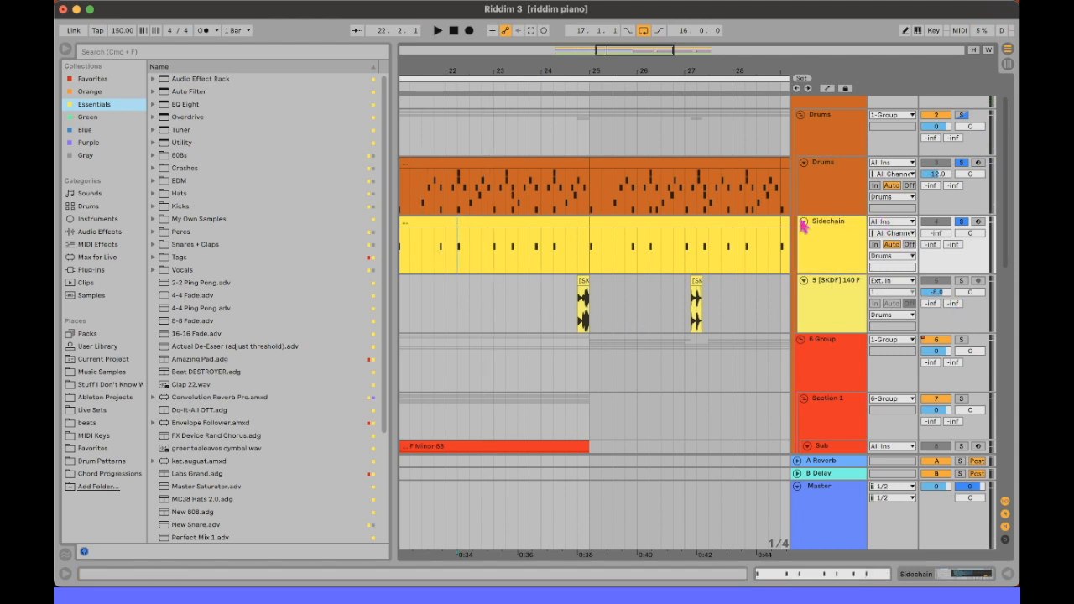
key("s")
Step: Solo the [SKDF] 140 fill track and play its audio clips just before bar 25 and at bar 27
left_click(846, 320)
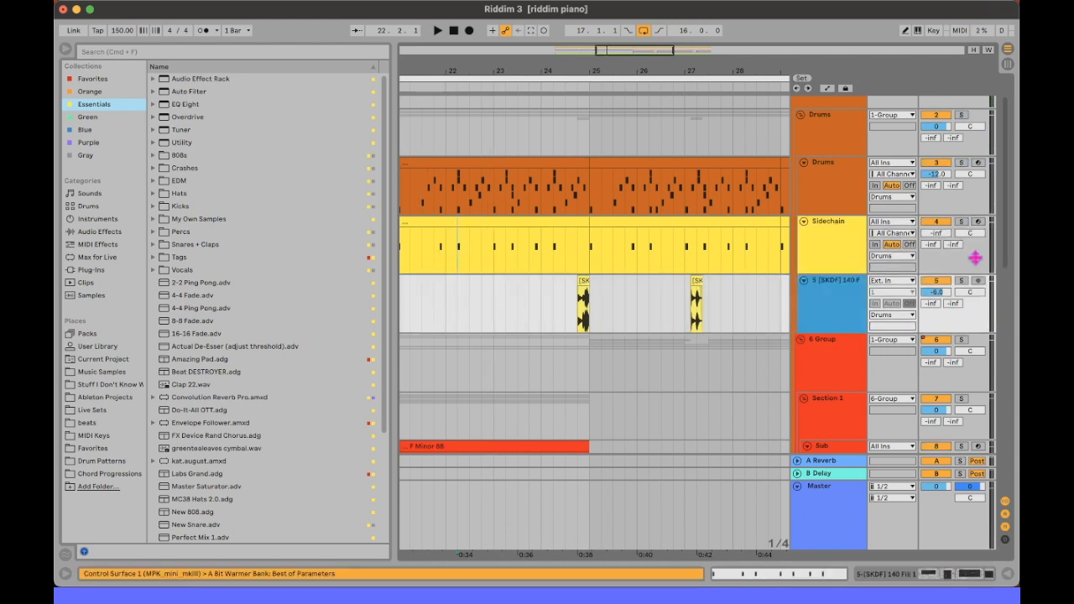
left_click(961, 281)
left_click(580, 307)
key("space")
left_click(695, 319)
key("space")
key("space")
scroll(762, 307, "right", 2)
scroll(780, 277, "up", 1)
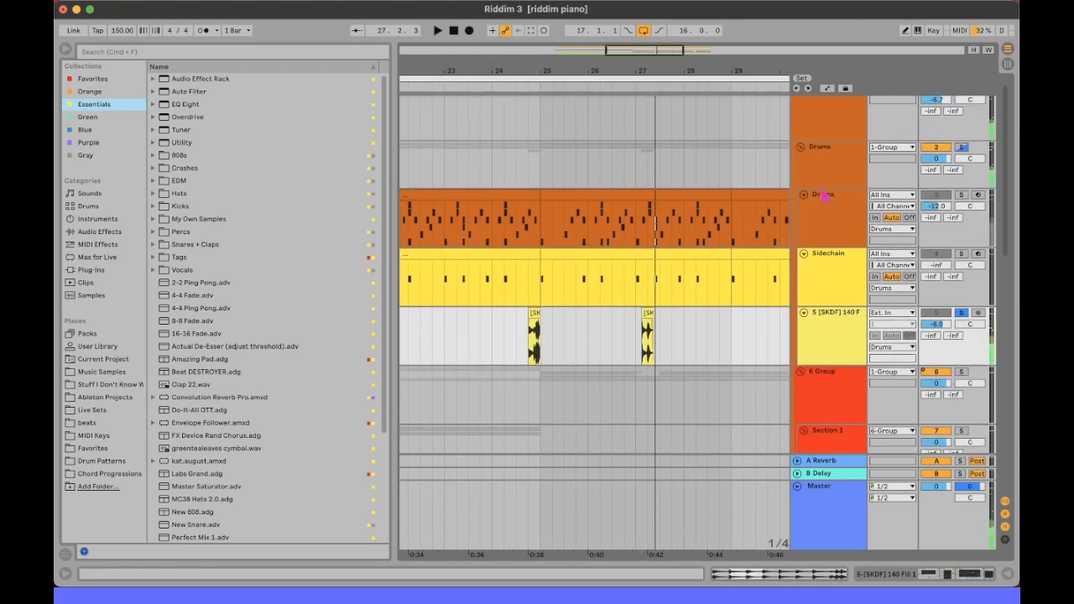
Step: Solo the Drums group, show its effect chain, and play it to watch the Perfect Mix 4 compressor
left_click(826, 172)
scroll(822, 182, "up", 1)
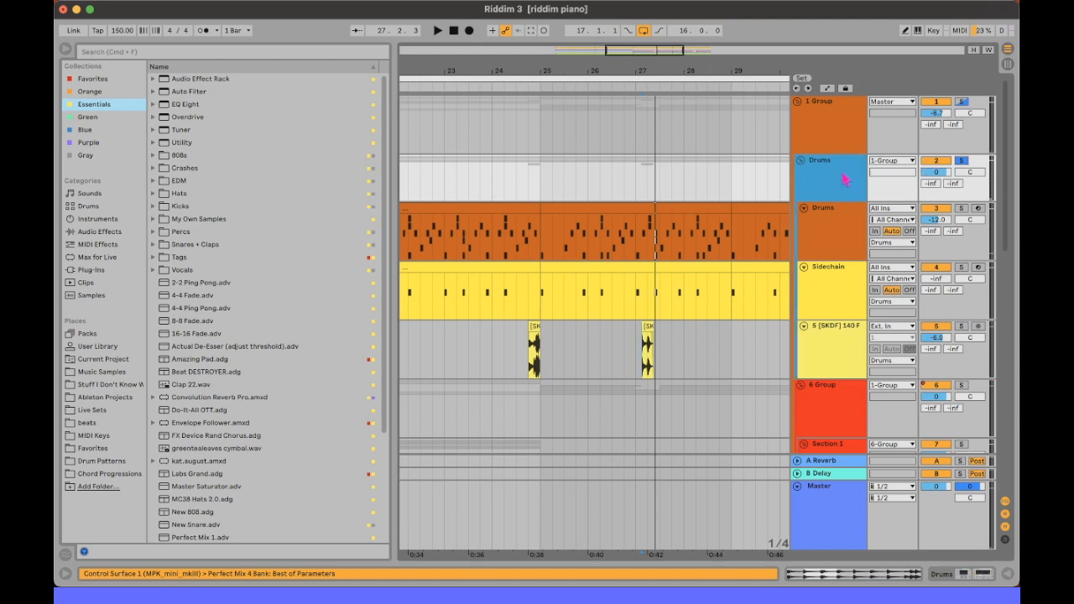
left_click(965, 574)
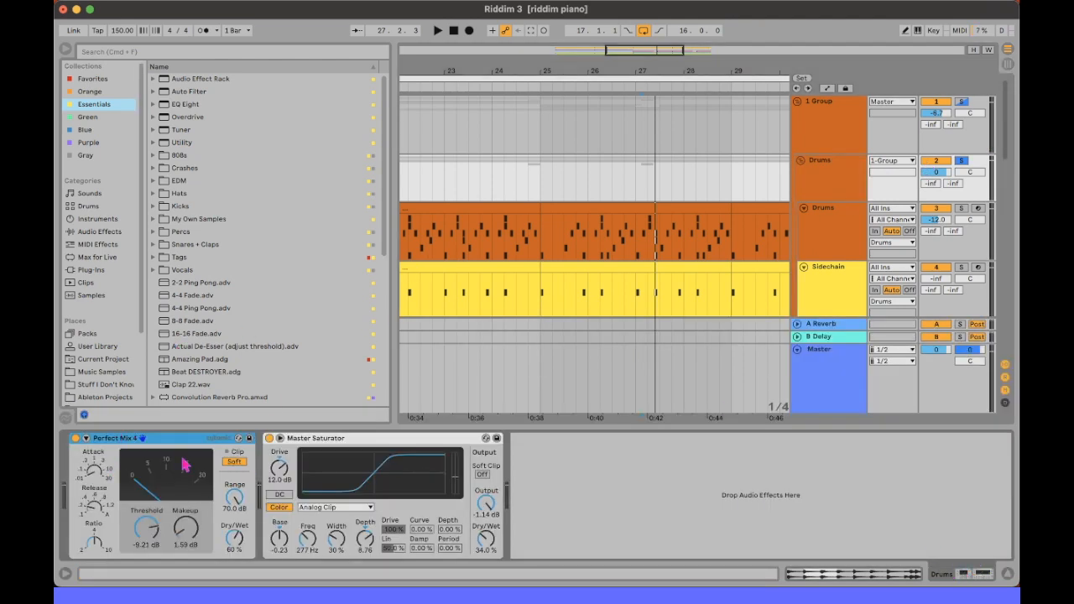
key("space")
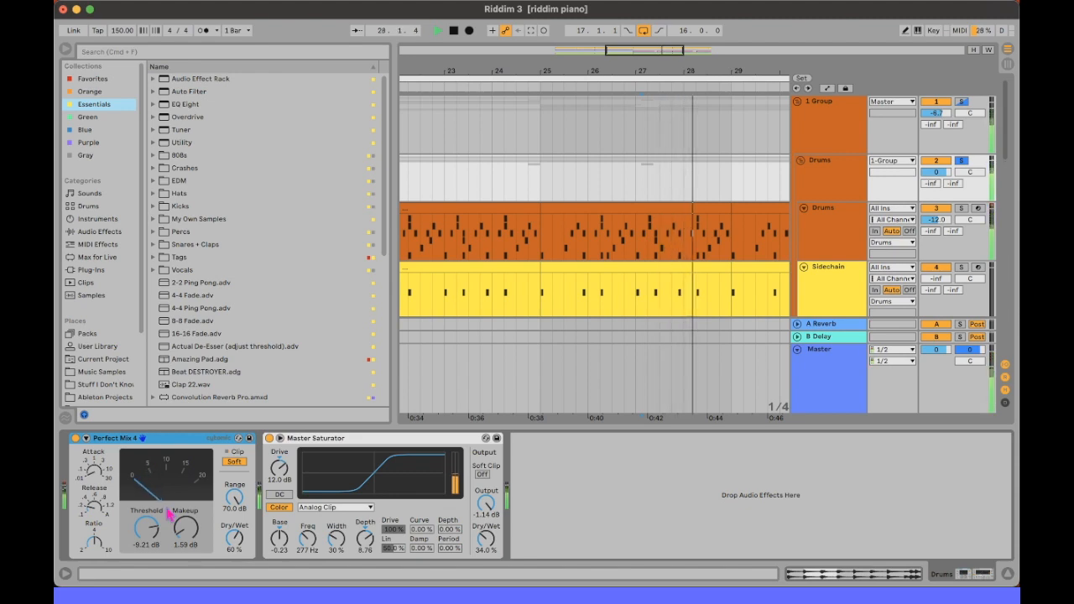
key("space")
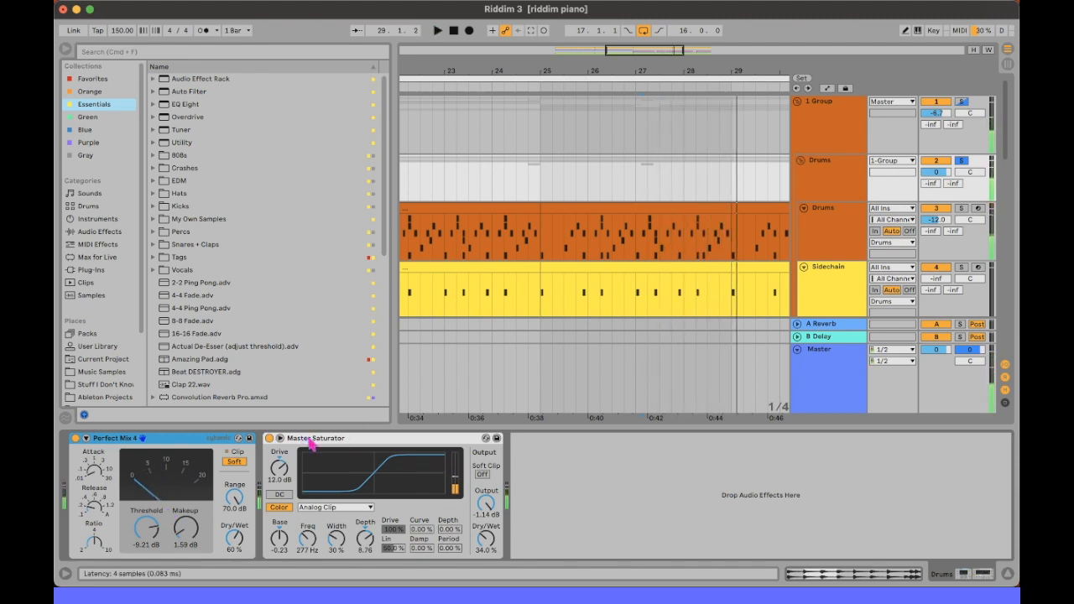
Step: Examine the Drums group's Master Saturator and hide the device chain
left_click(310, 442)
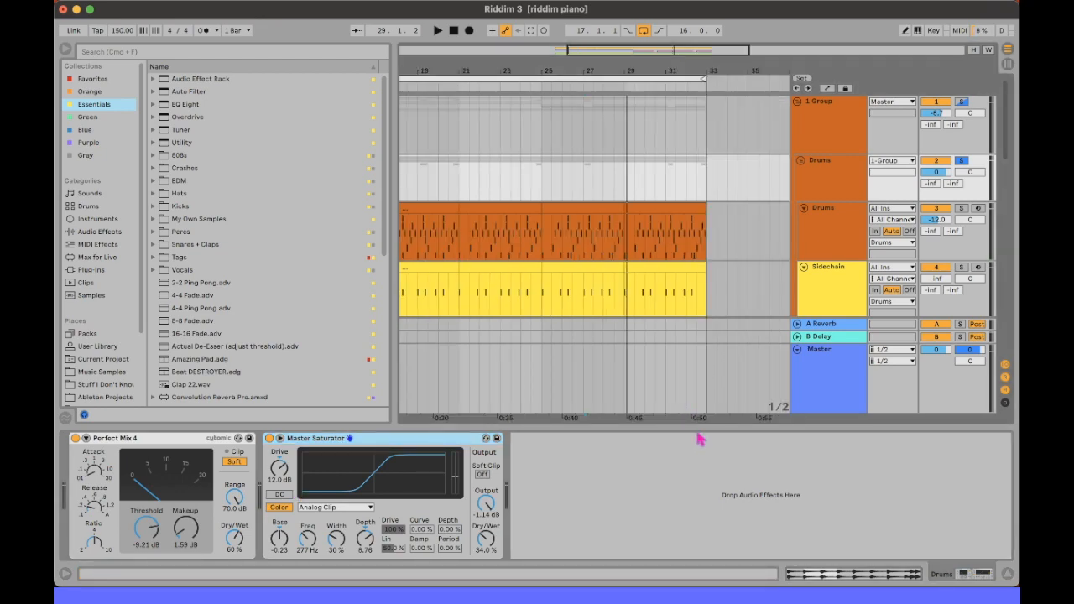
left_click(697, 433)
left_click(695, 428)
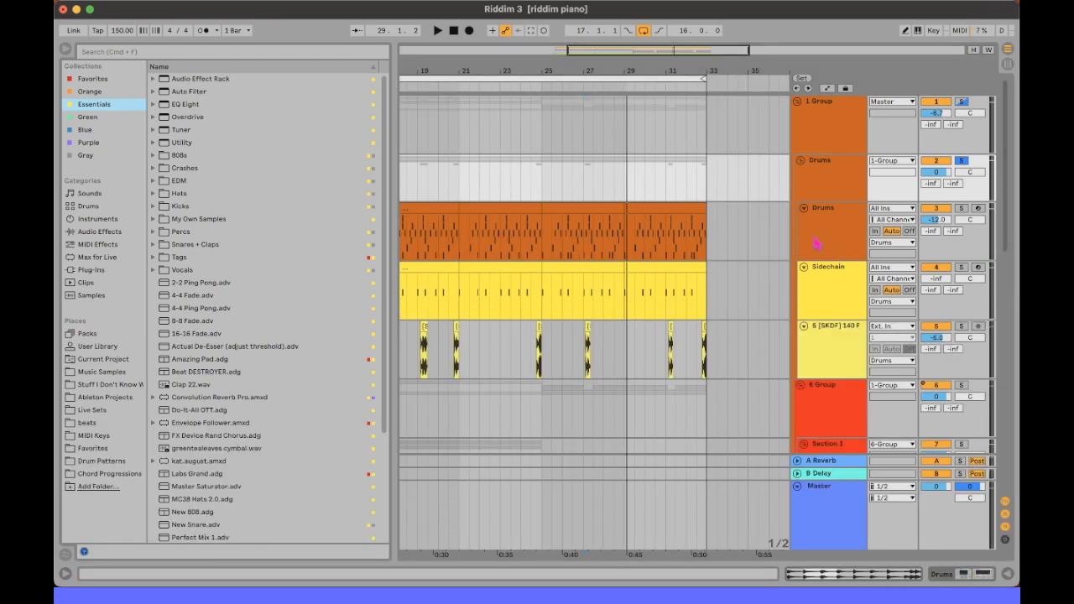
Step: Rename the 6 Group as Everything Else and solo it, with the whole arrangement in view
scroll(814, 238, "down", 4)
scroll(816, 243, "down", 1)
left_click(825, 287)
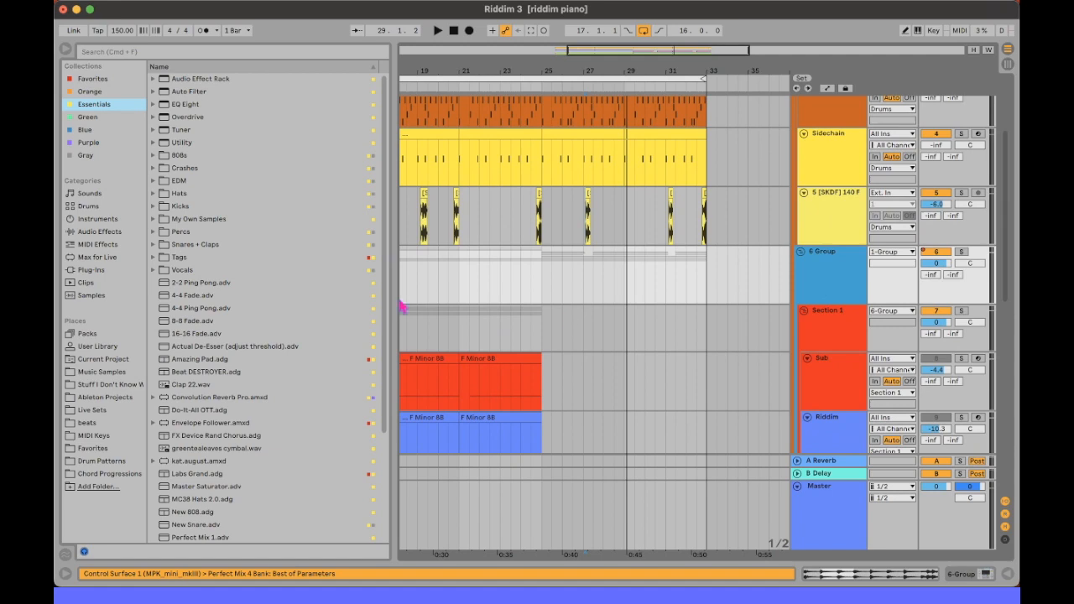
left_click_drag(616, 52, 615, 35)
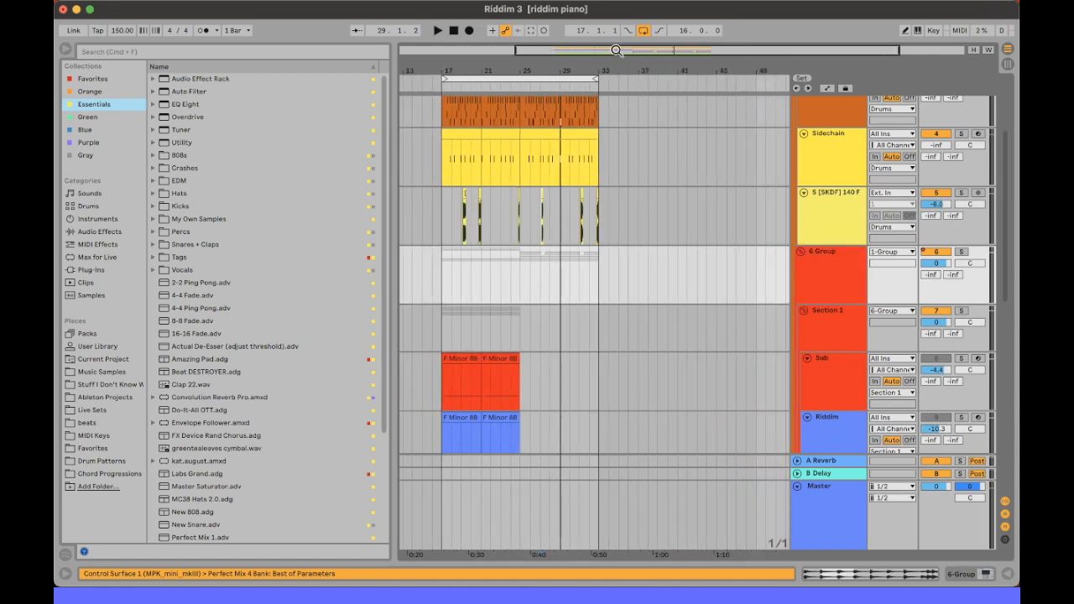
key("s")
scroll(631, 158, "down", 3)
Step: Change the Everything Else group's track color to light turquoise
left_click(837, 210)
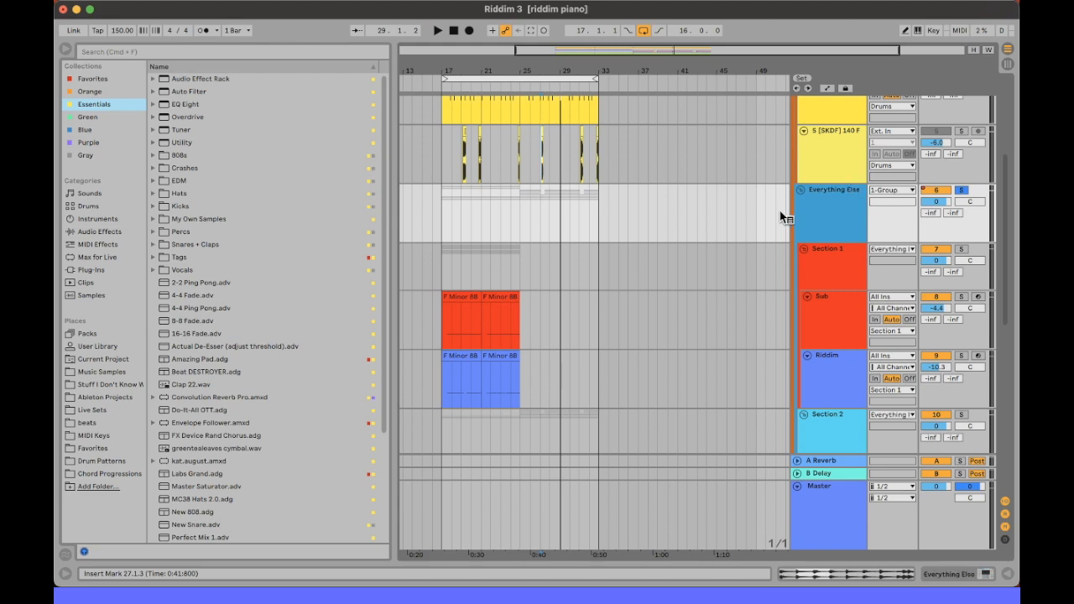
right_click(831, 209)
left_click(852, 372)
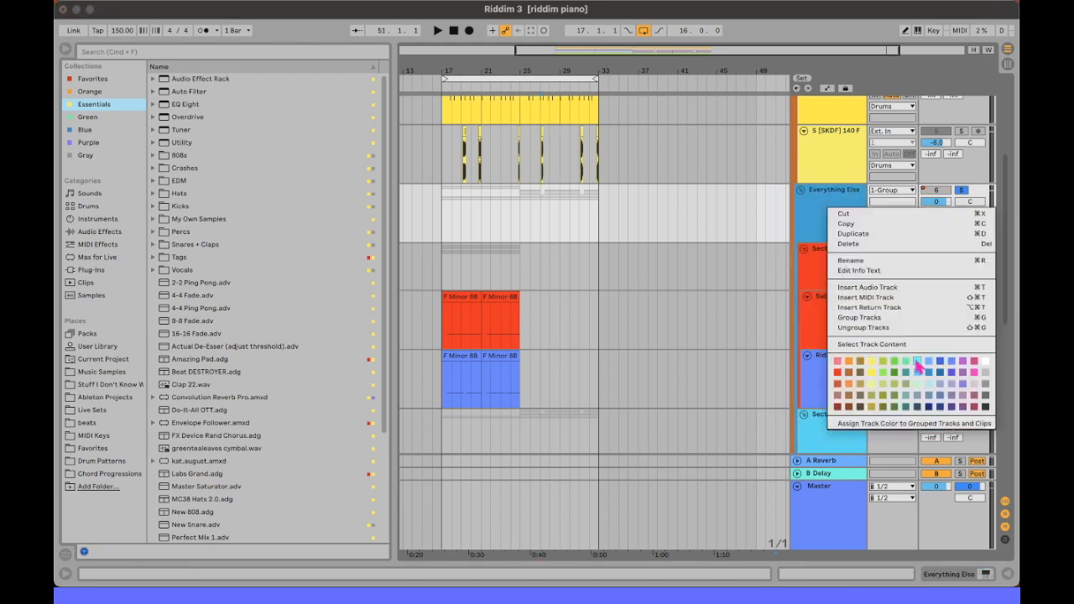
left_click(921, 361)
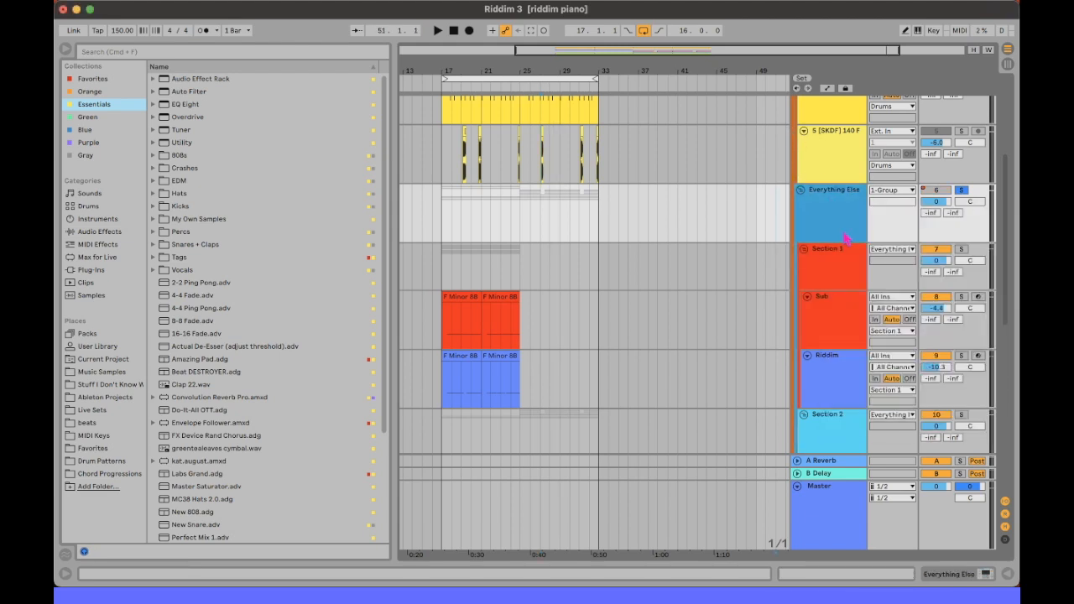
Step: Solo the Section 1 group and play its Sub and Riddim clips together from bar 17
left_click(434, 265)
scroll(759, 357, "down", 2)
left_click(841, 183)
left_click(961, 184)
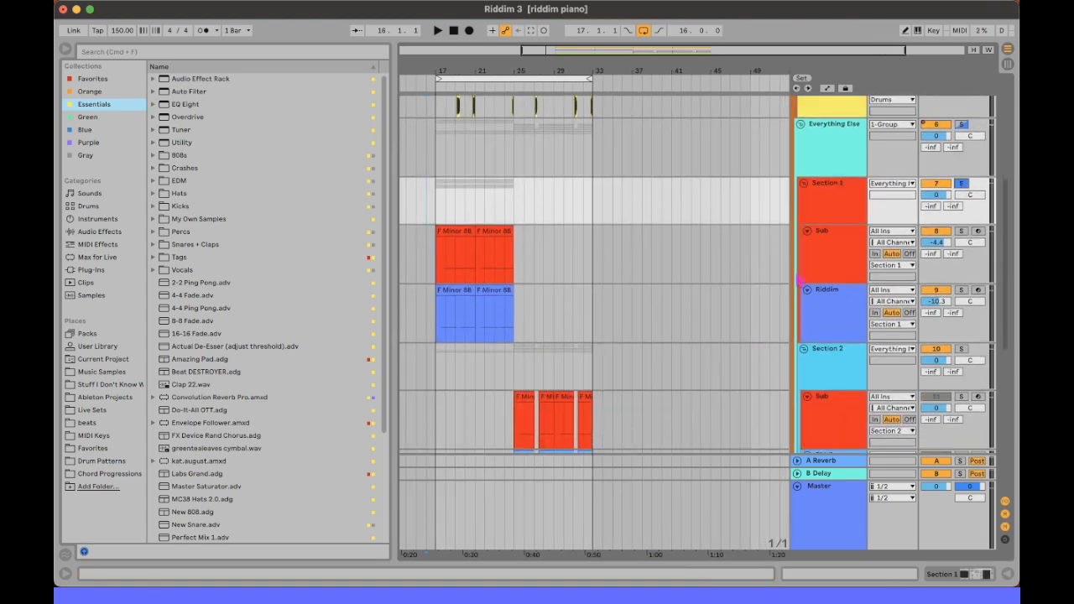
left_click(818, 272)
left_click(961, 230)
left_click(437, 257)
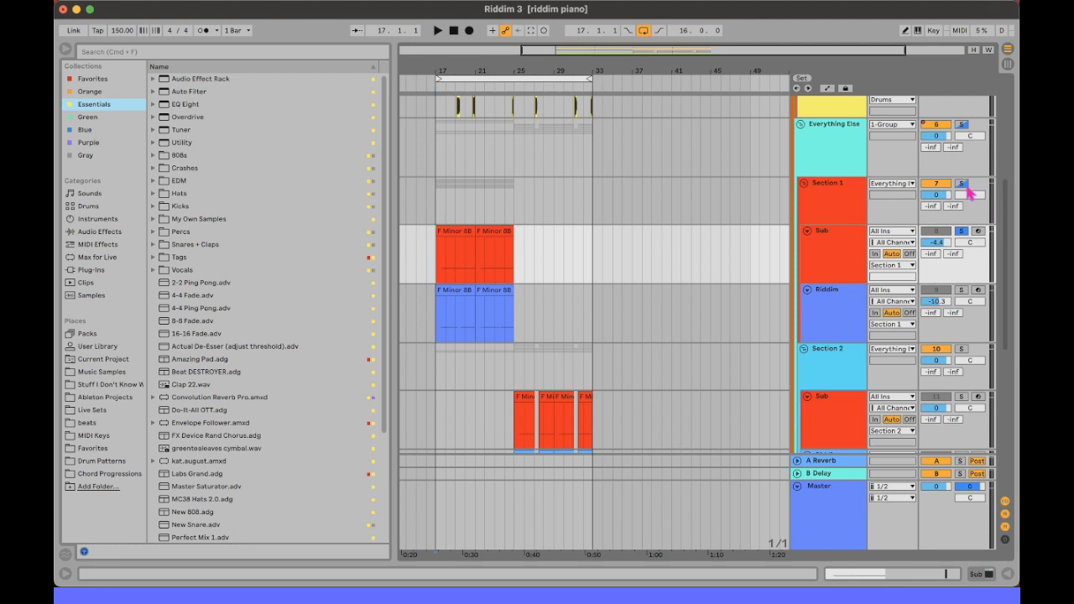
left_click(963, 187)
key("space")
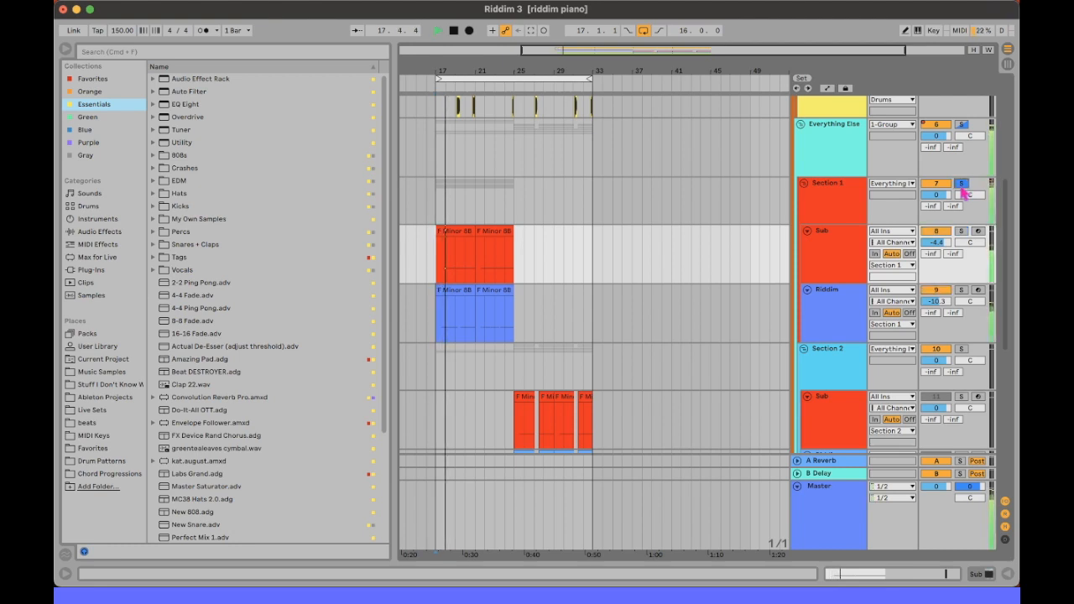
Step: Show the Section 1 group's effect chain and open its OTT plug-in to examine the settings
scroll(831, 159, "down", 2)
left_click(831, 156)
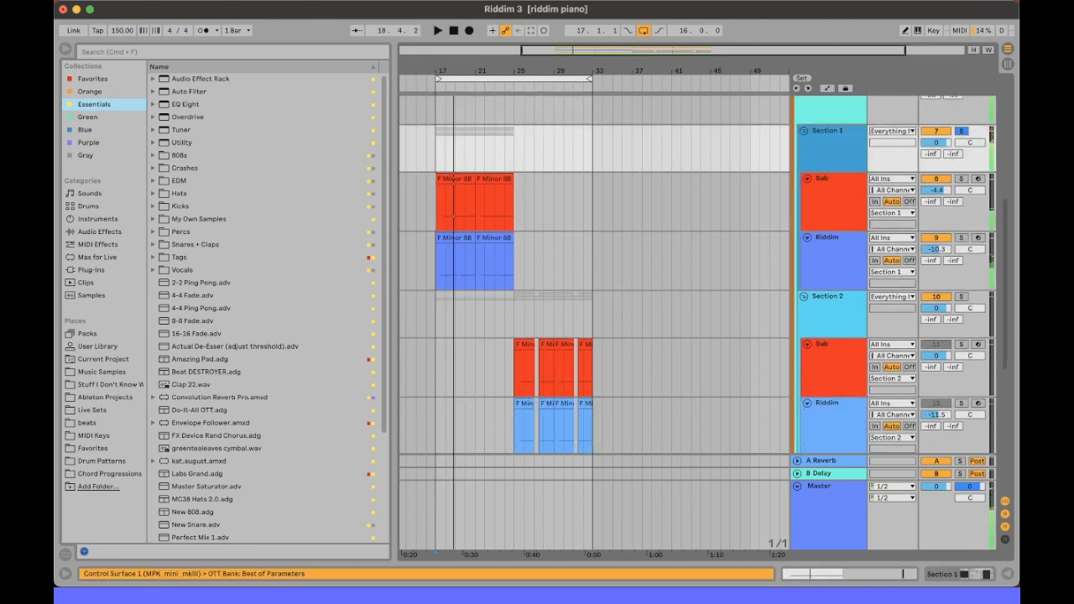
left_click(975, 575)
left_click(97, 439)
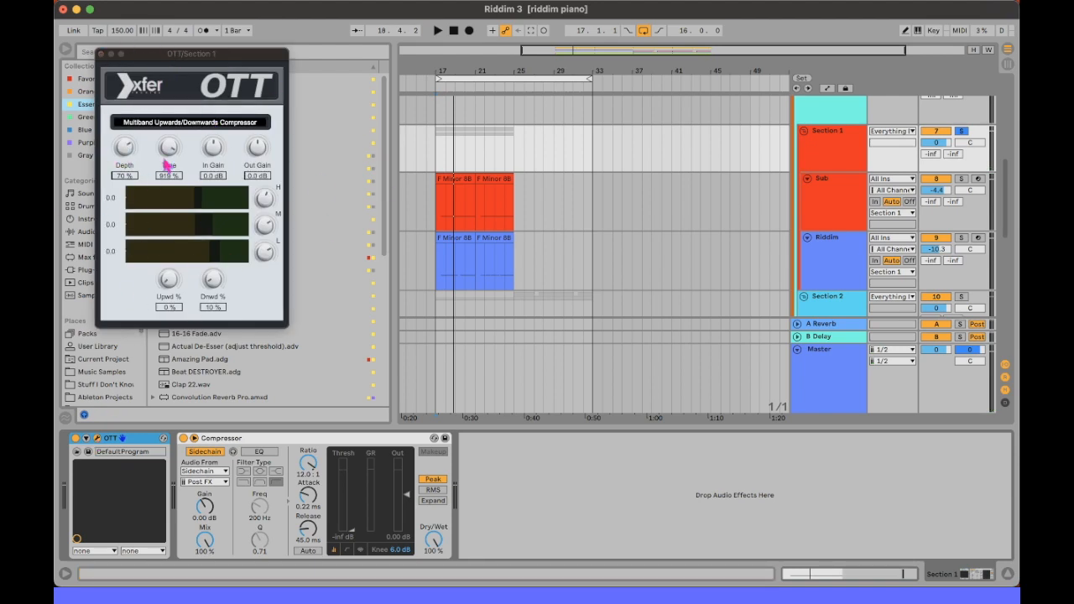
Step: Close the Section 1 group's OTT window and select its sidechained Compressor for examination
left_click(124, 125)
left_click(102, 55)
left_click(224, 437)
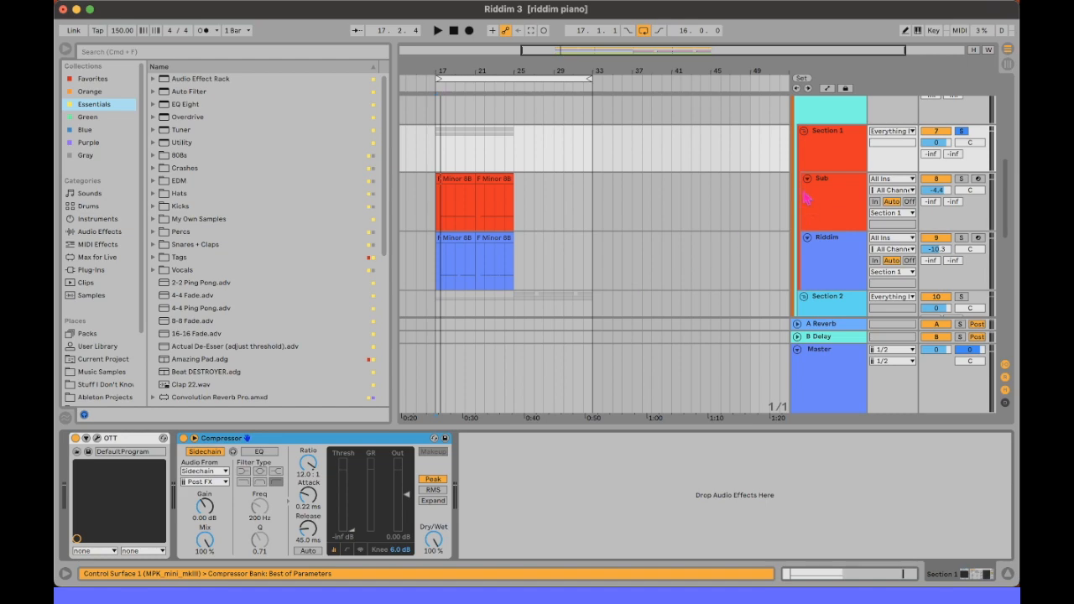
Step: Solo the Section 2 group, place the insert marker at bar 25, and show its Pad track's effect chain
scroll(806, 199, "down", 2)
left_click(827, 229)
left_click(962, 226)
scroll(588, 228, "down", 3)
left_click(515, 227)
left_click(804, 217)
left_click(830, 262)
scroll(835, 268, "down", 2)
left_click(835, 269)
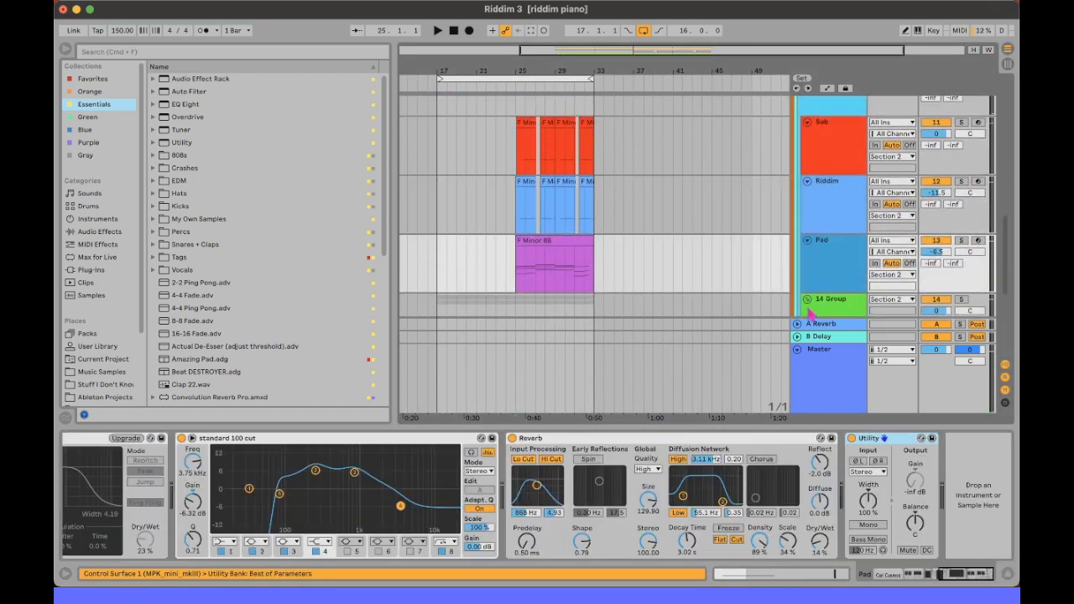
Step: Play the soloed Section 2 group's Sub, Riddim and Pad clips together from bar 25
scroll(810, 313, "down", 3)
scroll(810, 314, "up", 3)
scroll(965, 108, "up", 2)
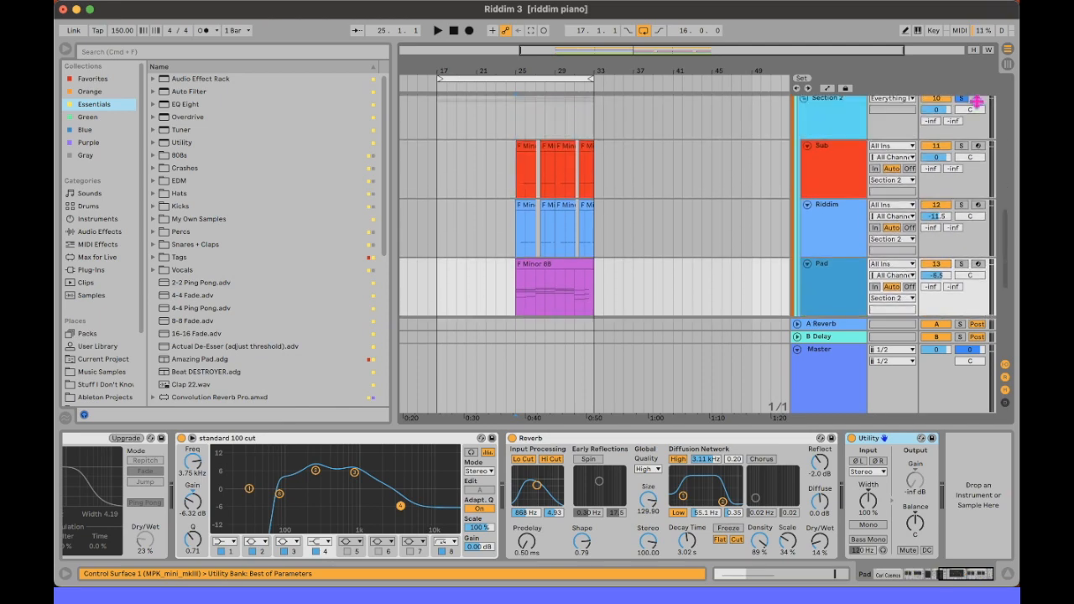
left_click(515, 126)
key("space")
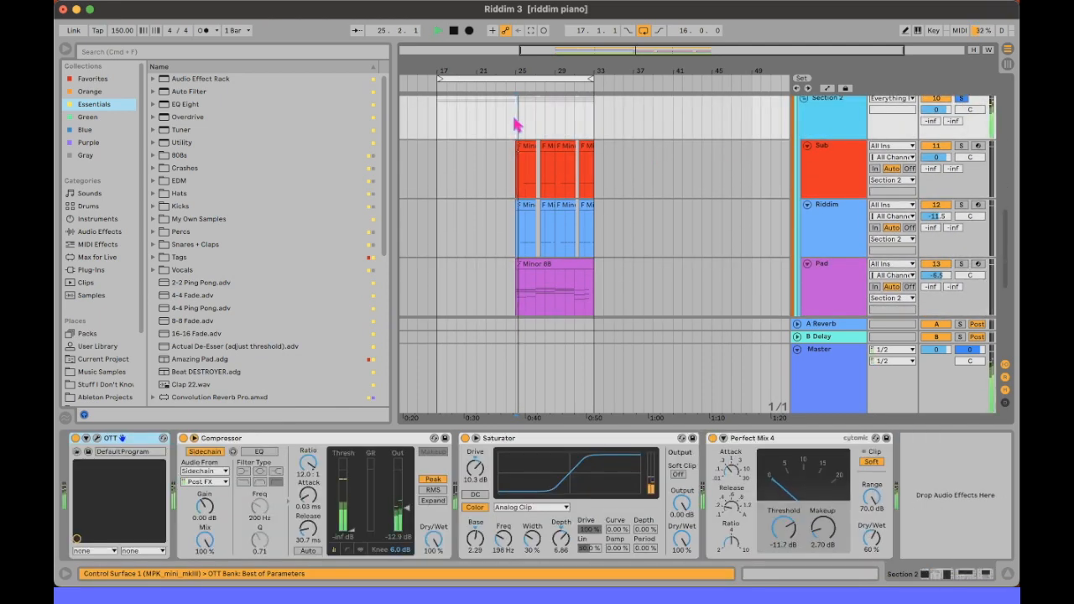
key("space")
Step: Examine the OTT plug-in settings, sidechained Compressor and Saturator in the Section 2 group's effect chain
left_click(98, 439)
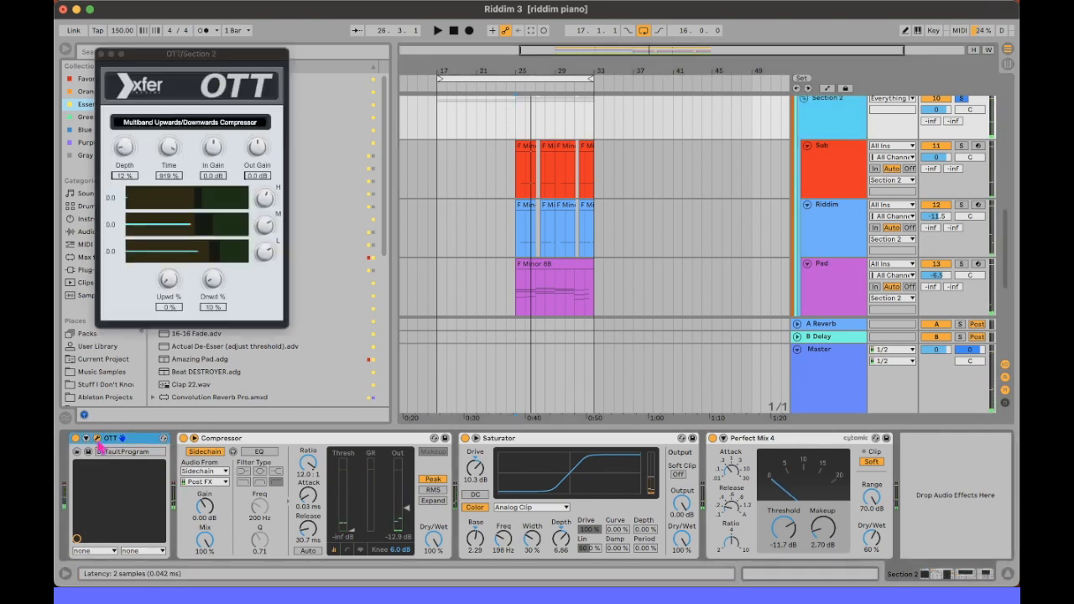
left_click(99, 54)
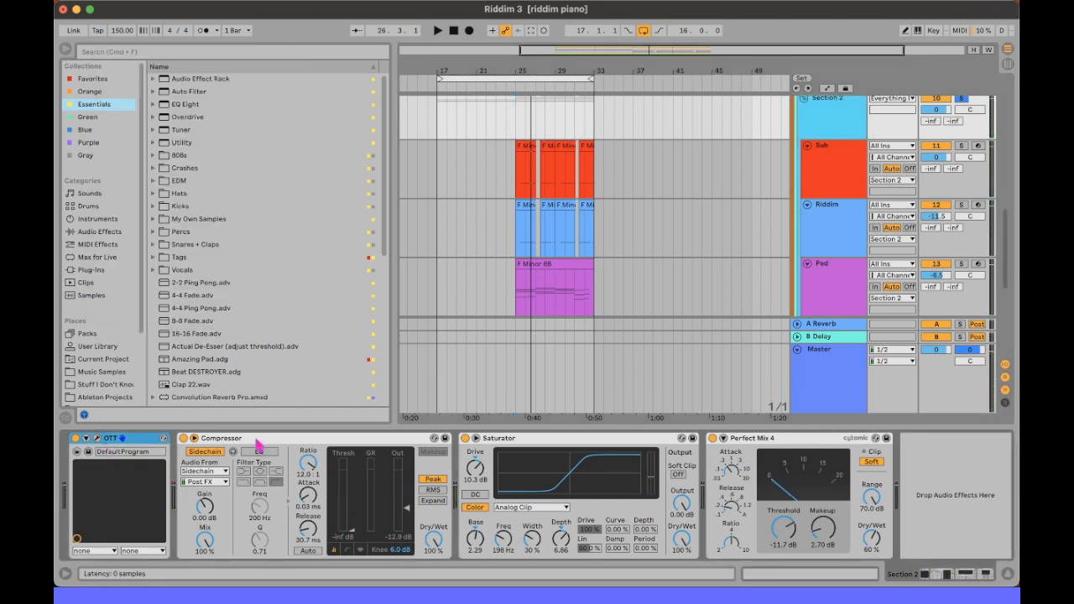
left_click(273, 440)
left_click(564, 448)
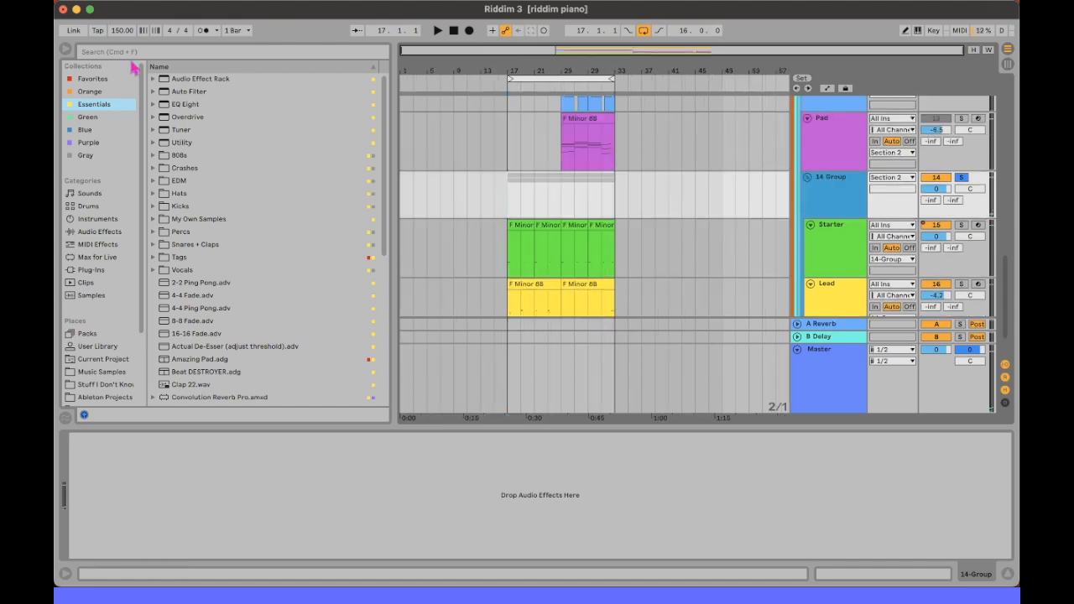
Step: Search the browser for "glue co" and add the Perfect Mix 5 preset to 14 Group
left_click(130, 53)
type("glue co")
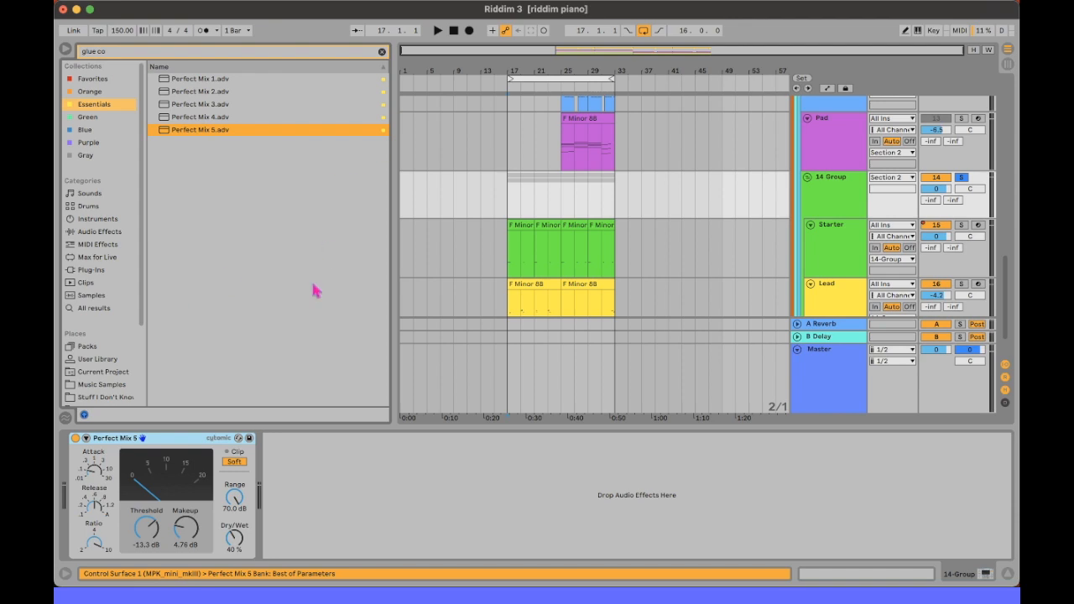
left_click(512, 257)
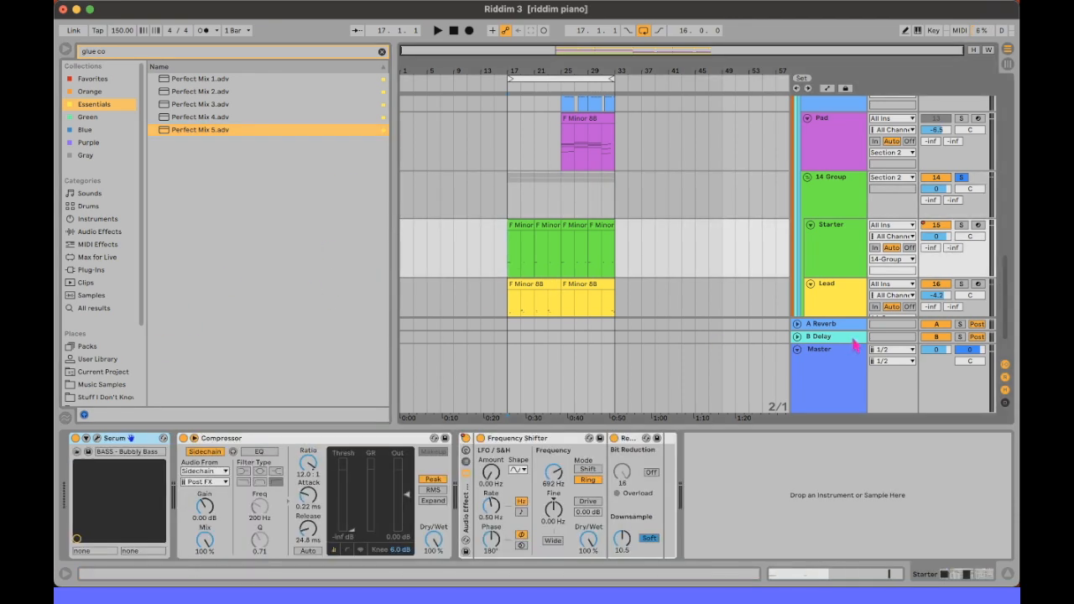
left_click(839, 197)
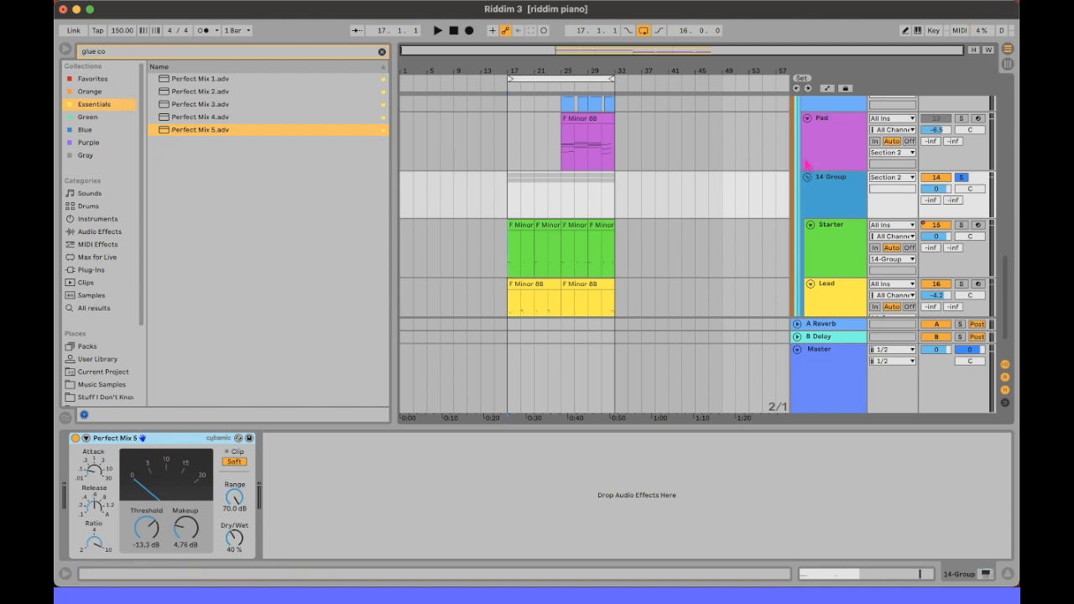
Step: Search the audio effects for "standard" and add the Compressor's Standard preset after Perfect Mix 5 on 14 Group
left_click(112, 51)
type("standard")
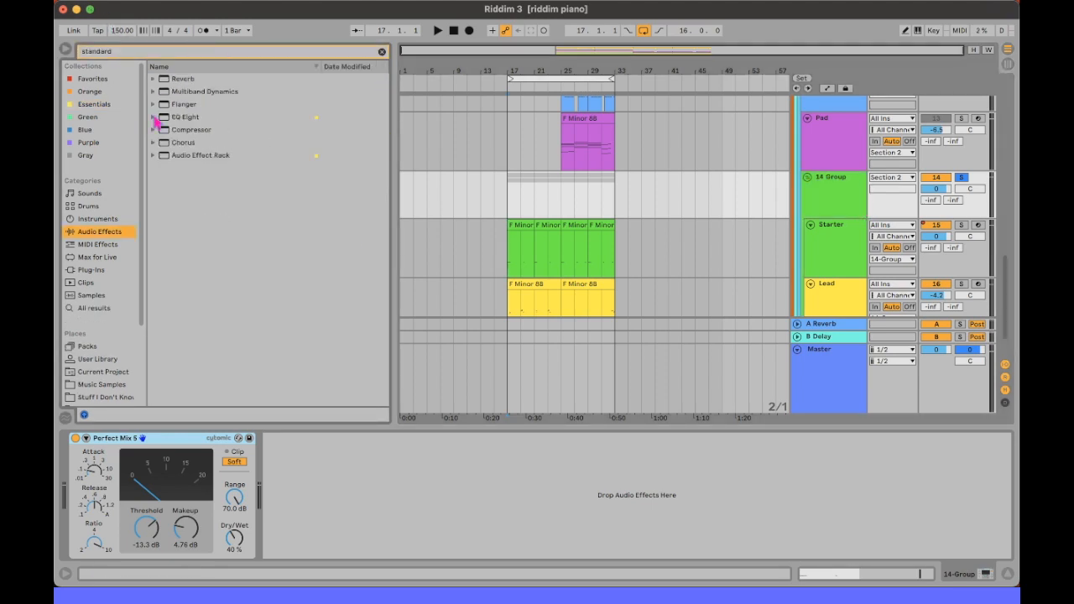
left_click(153, 130)
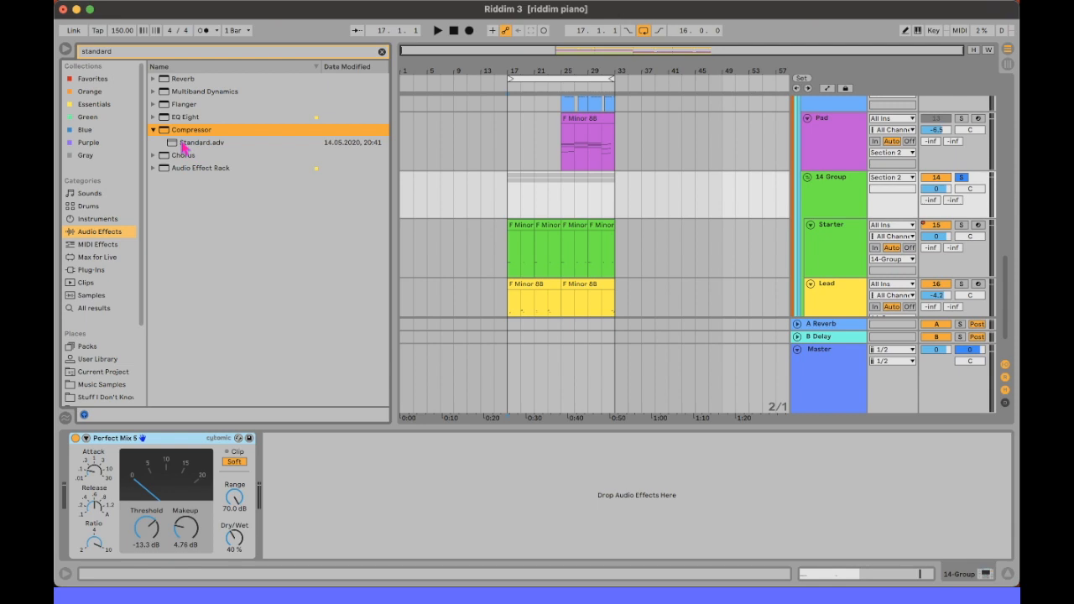
double_click(194, 143)
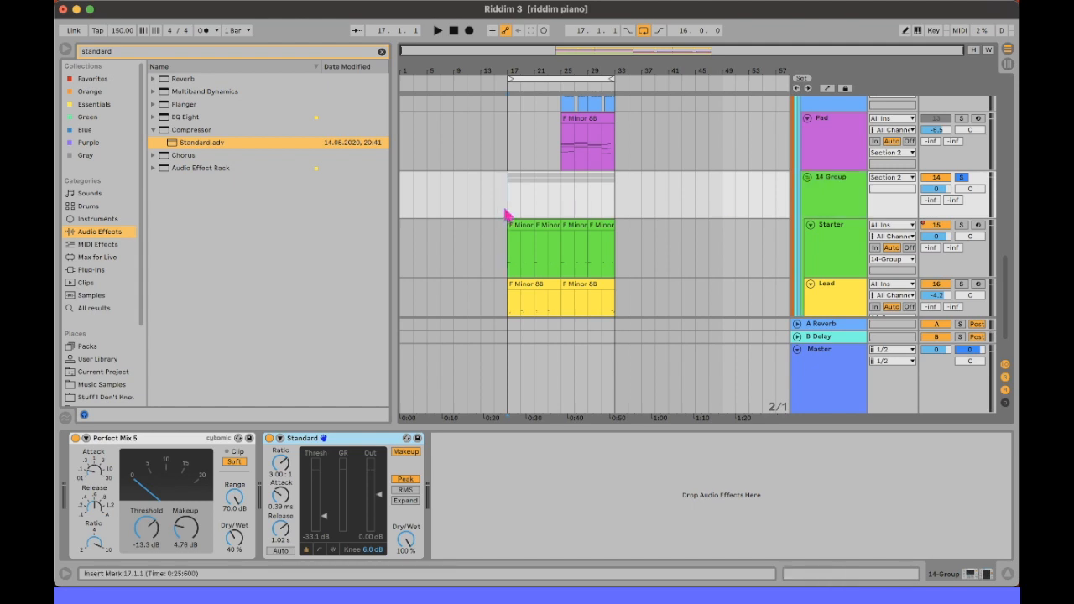
Step: Bypass Perfect Mix 5 and set the Standard compressor's threshold to -9.78 dB while auditioning 14 Group
left_click(74, 439)
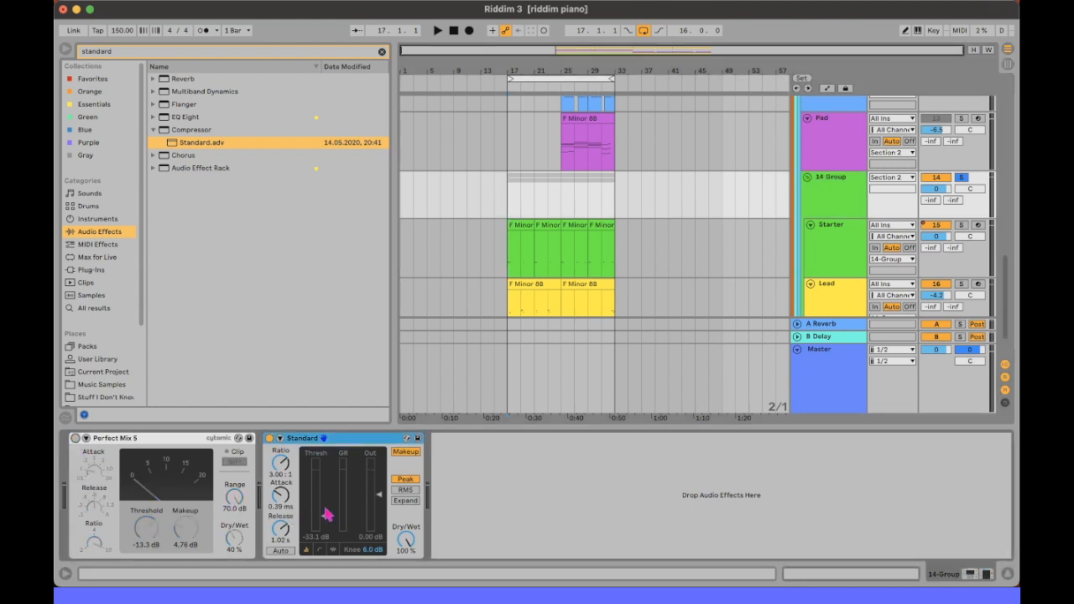
key("space")
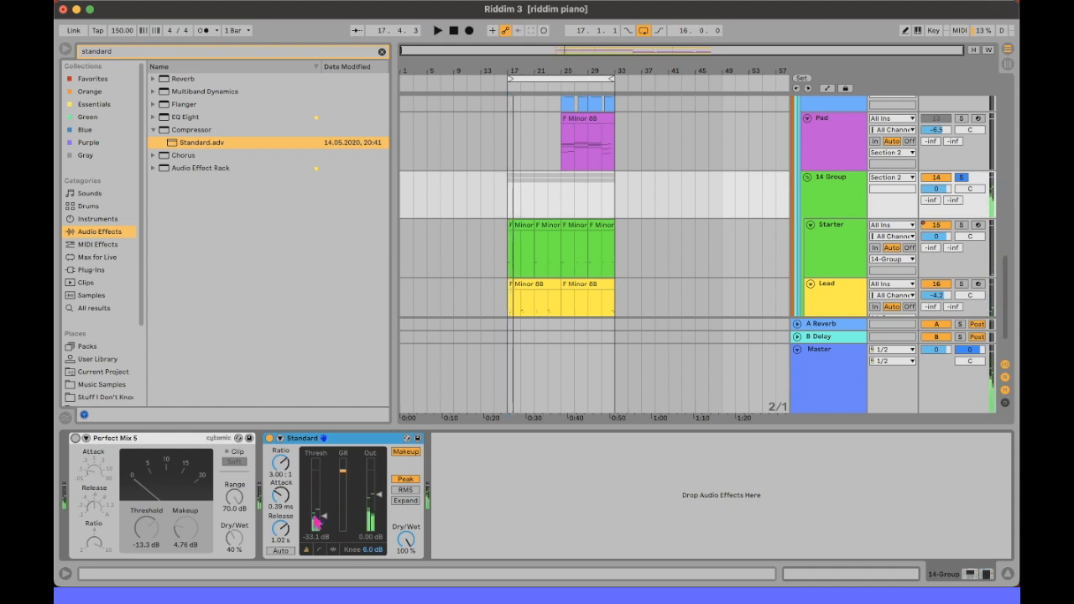
key("space")
key("space")
left_click_drag(324, 493, 323, 461)
key("space")
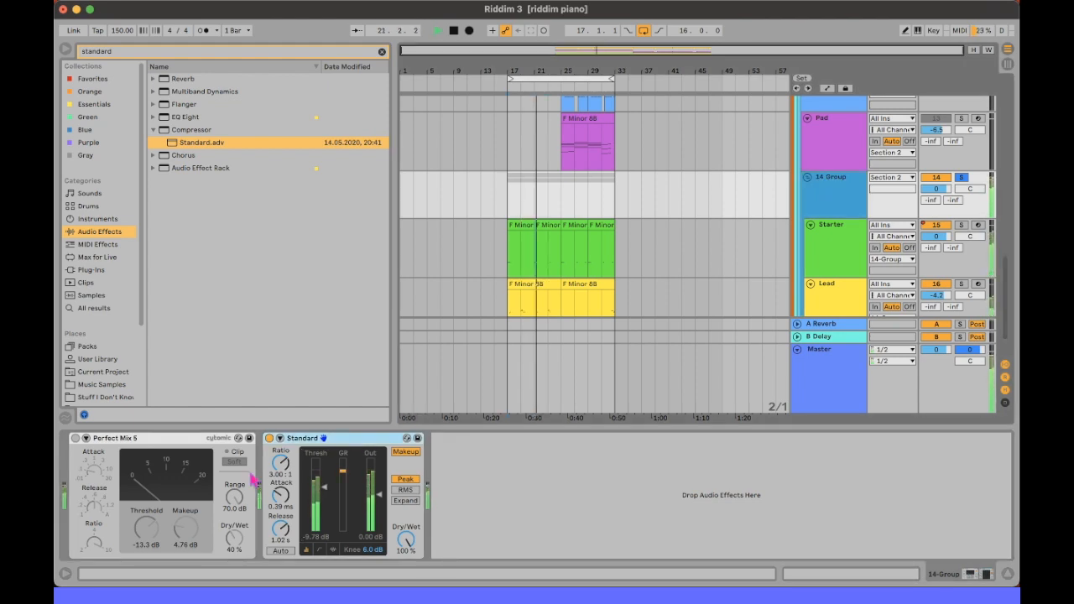
Step: Set the Standard compressor's ratio to 10.5:1 and its attack to 5.00 ms, listening to the result
key("space")
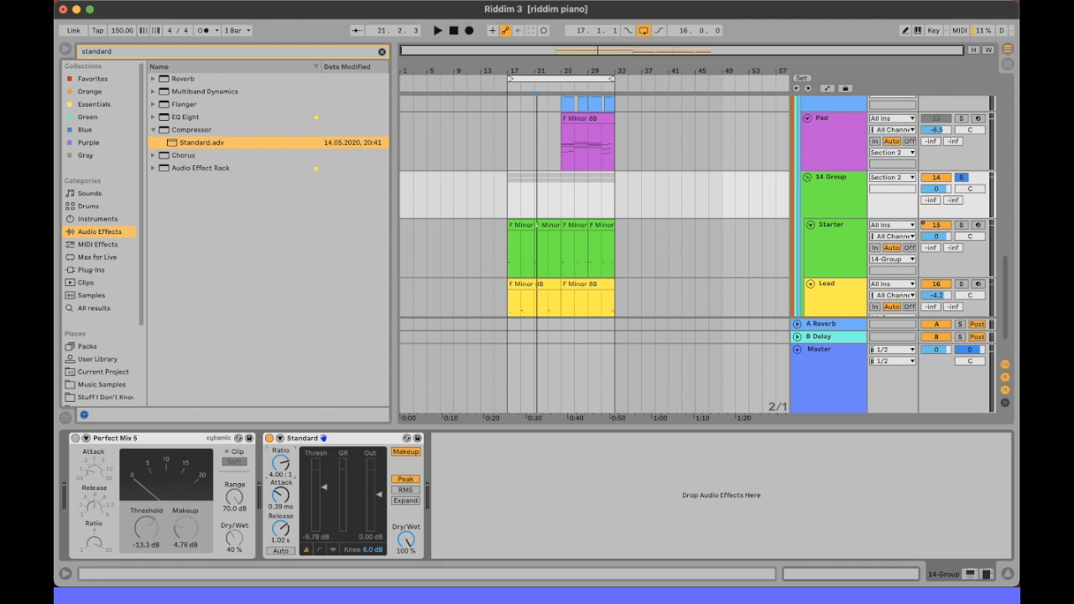
left_click_drag(281, 463, 281, 454)
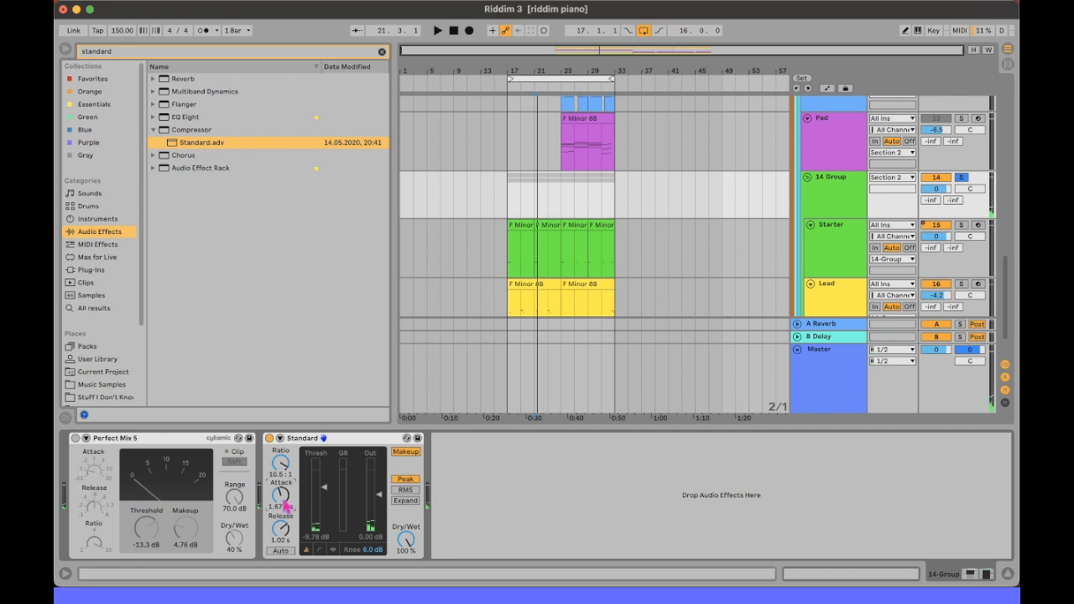
left_click_drag(285, 506, 286, 488)
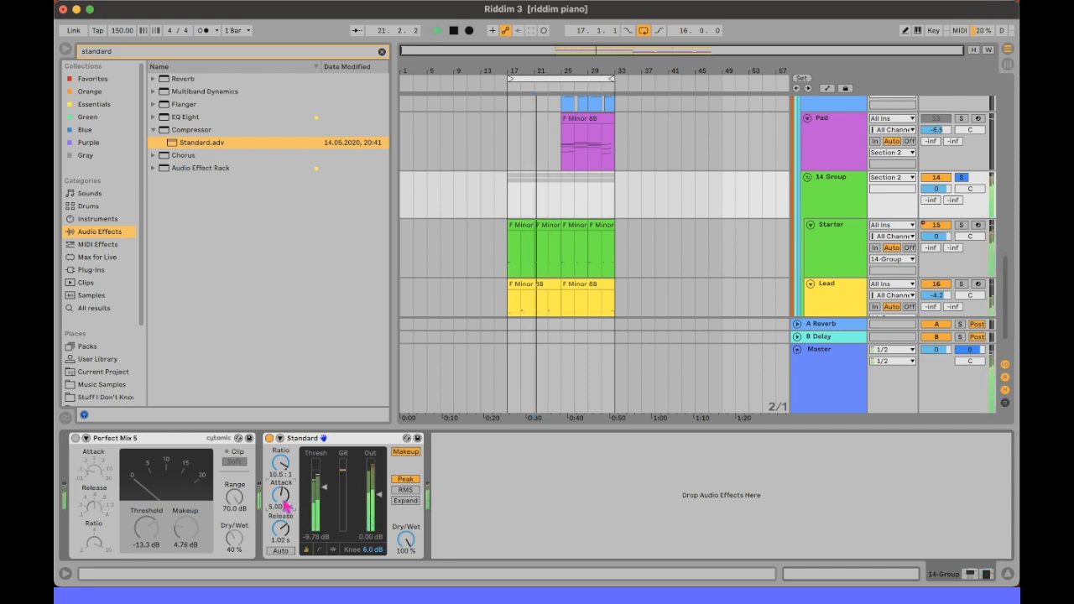
key("space")
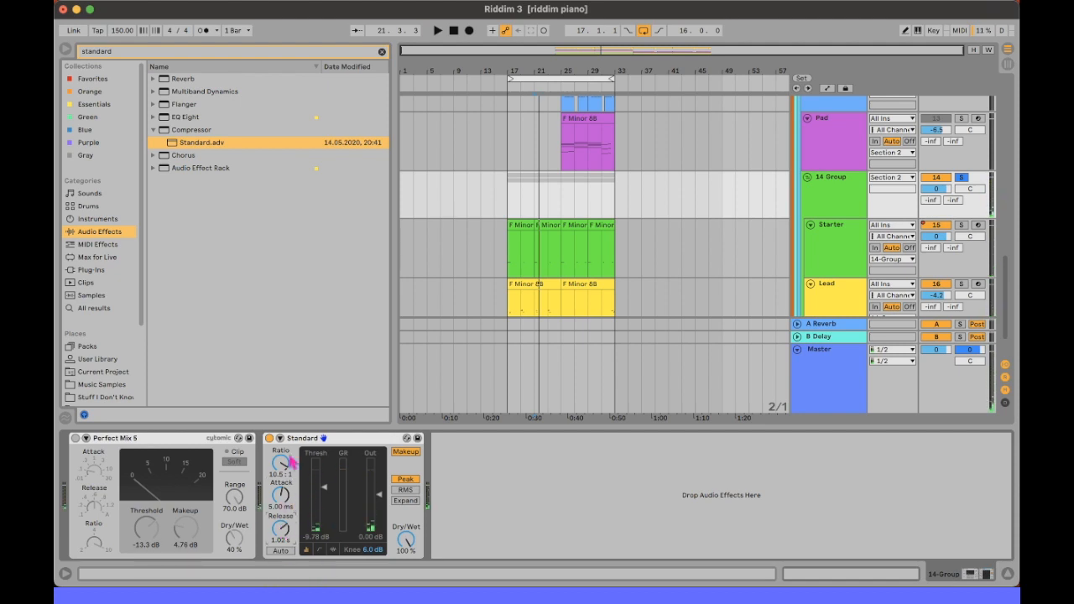
Step: Set the Standard compressor's release to 184 ms and its output to -1.65 dB, playing 14 Group
left_click_drag(281, 529, 282, 535)
left_click_drag(281, 528, 282, 534)
key("space")
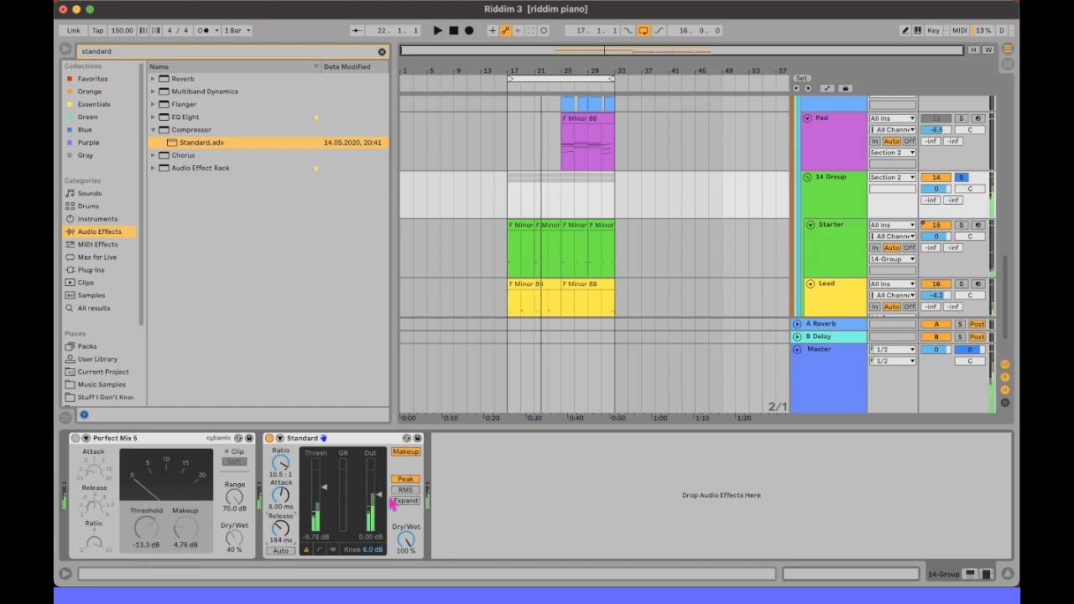
left_click_drag(380, 494, 379, 496)
key("space")
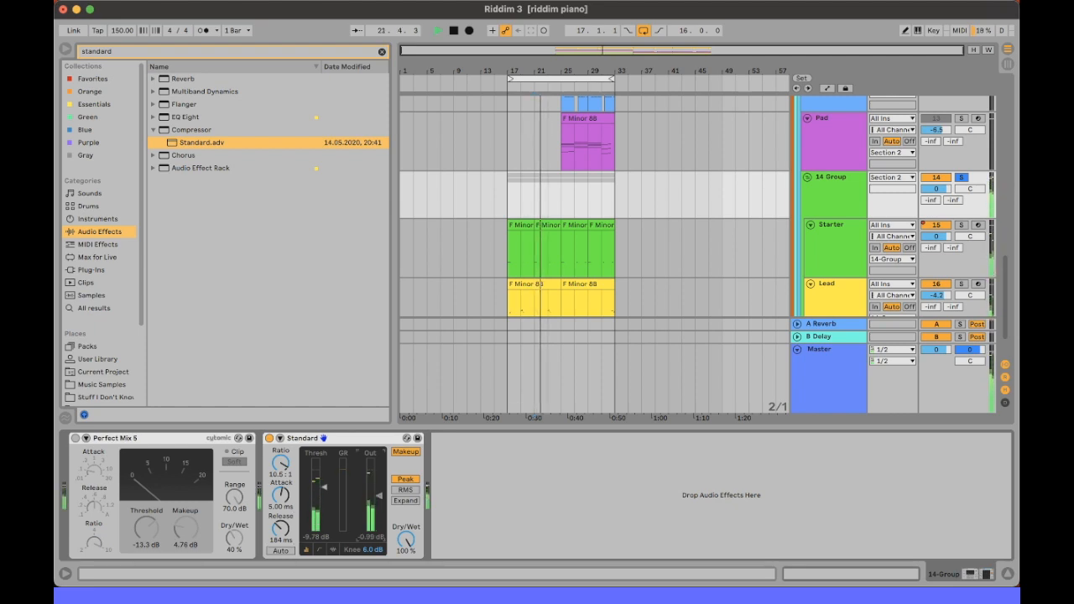
Step: Look at the Section 2 group's effect chain, stop playback, and return to 14 Group's effects
left_click(798, 195)
key("space")
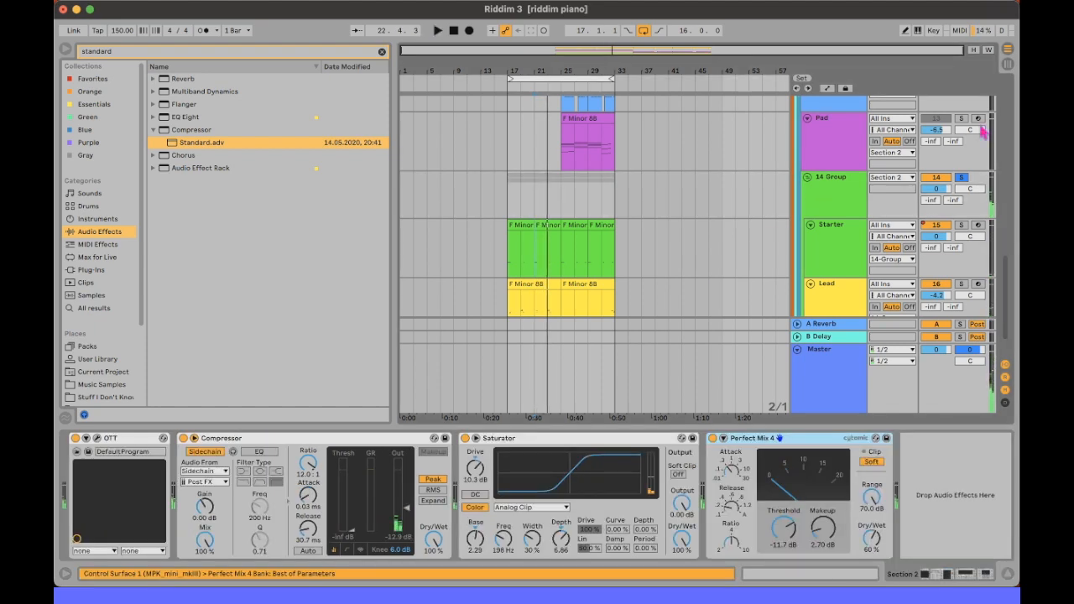
left_click(847, 216)
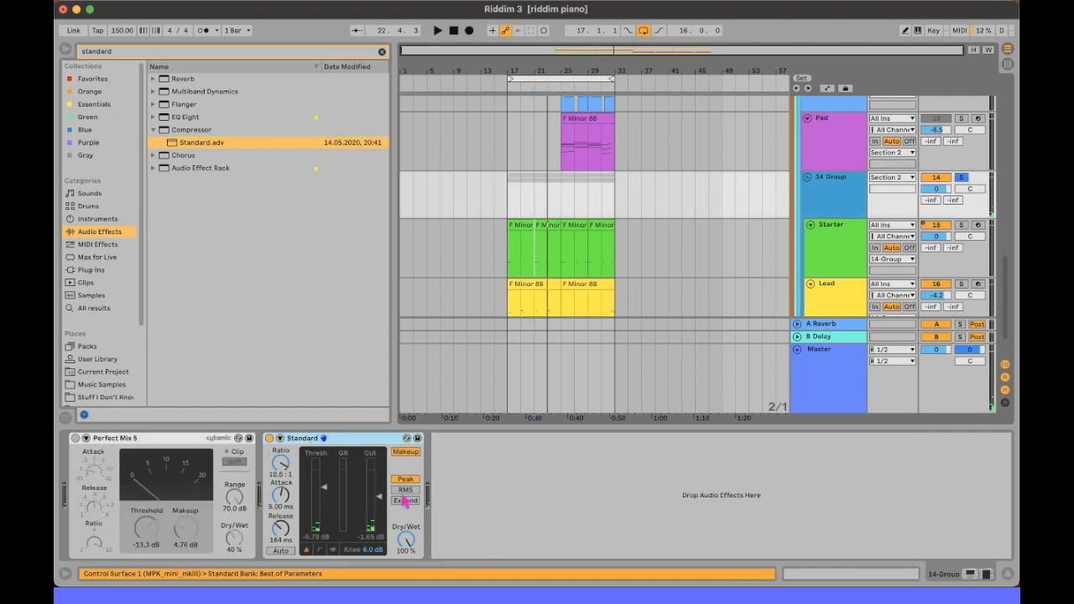
Step: Bypass the Standard compressor, re-enable Perfect Mix 5, and play 14 Group to hear the difference
left_click(268, 439)
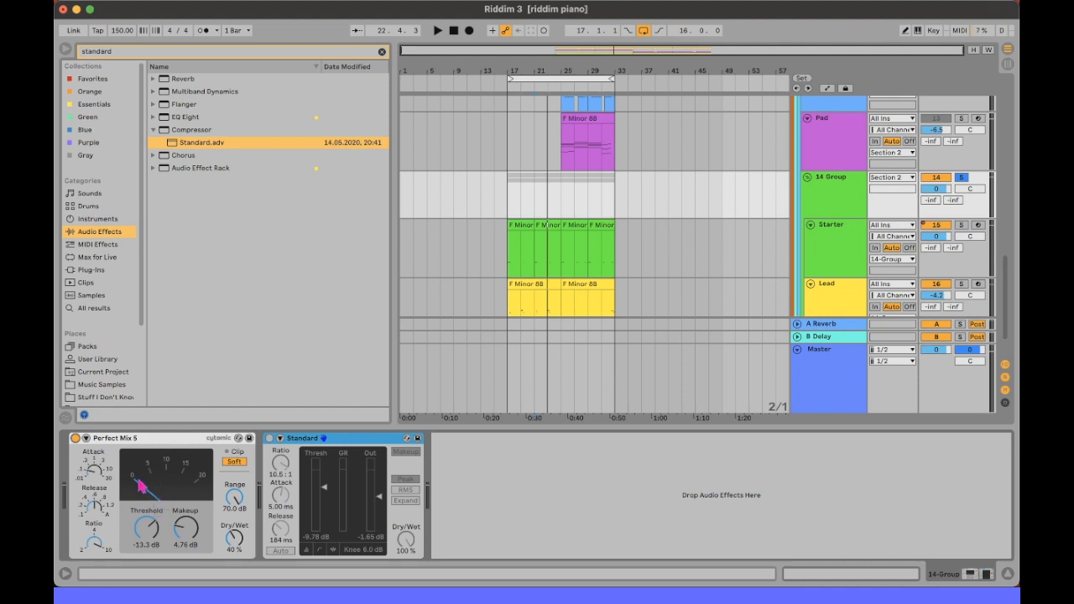
key("space")
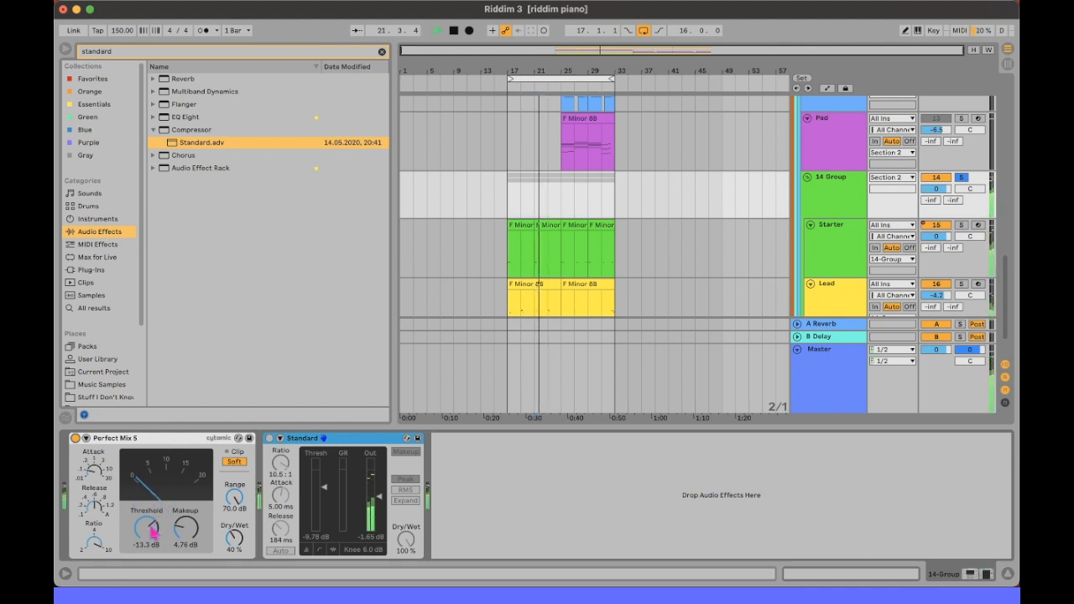
key("space")
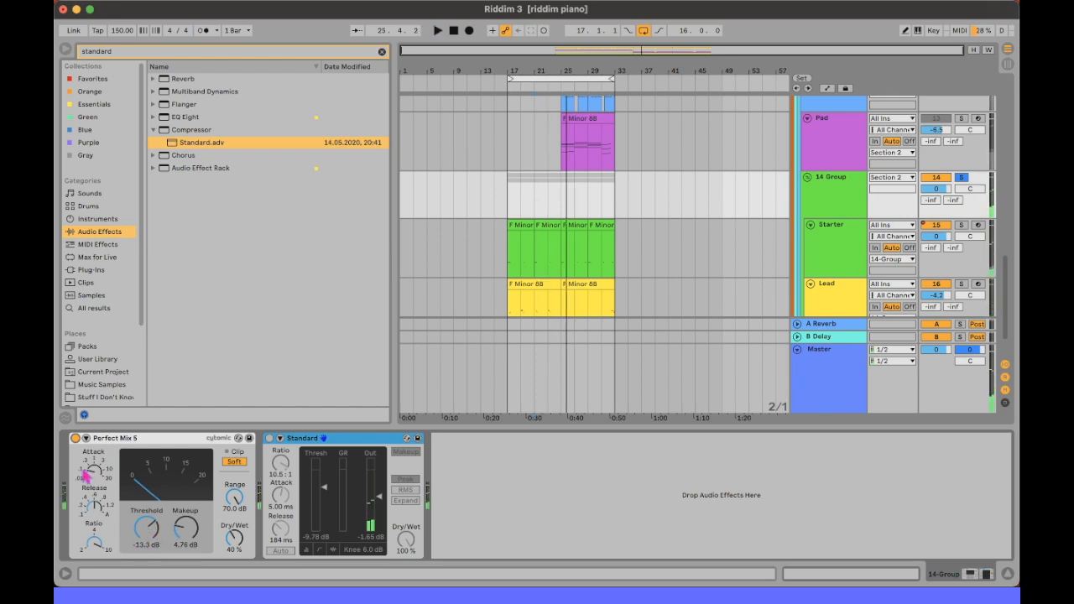
Step: Set Perfect Mix 5's ratio to 4 and its dry/wet to 60%, and play 14 Group
left_click(101, 471)
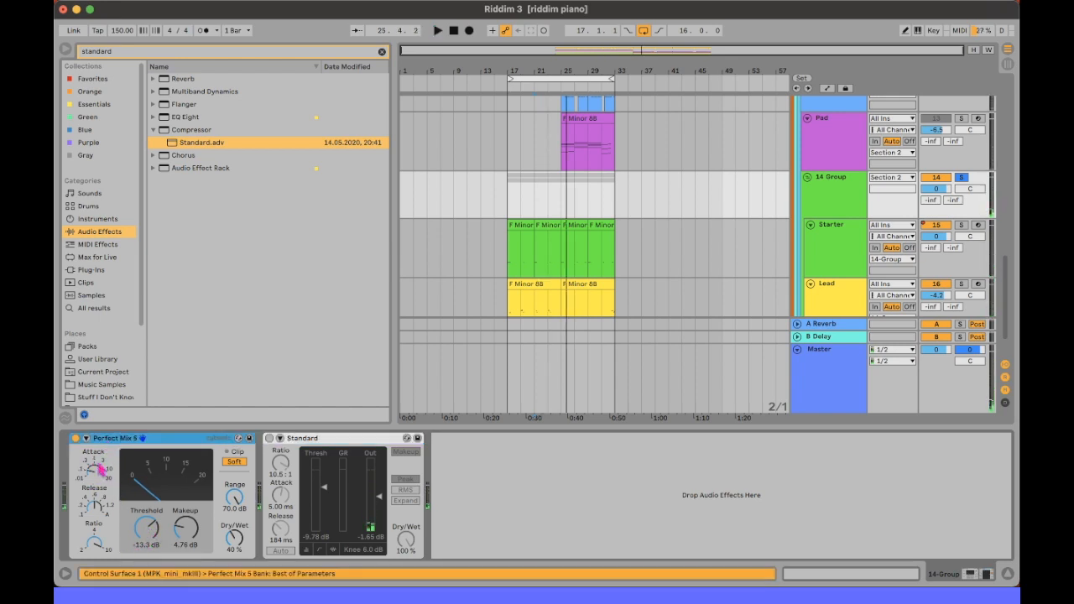
left_click(96, 544)
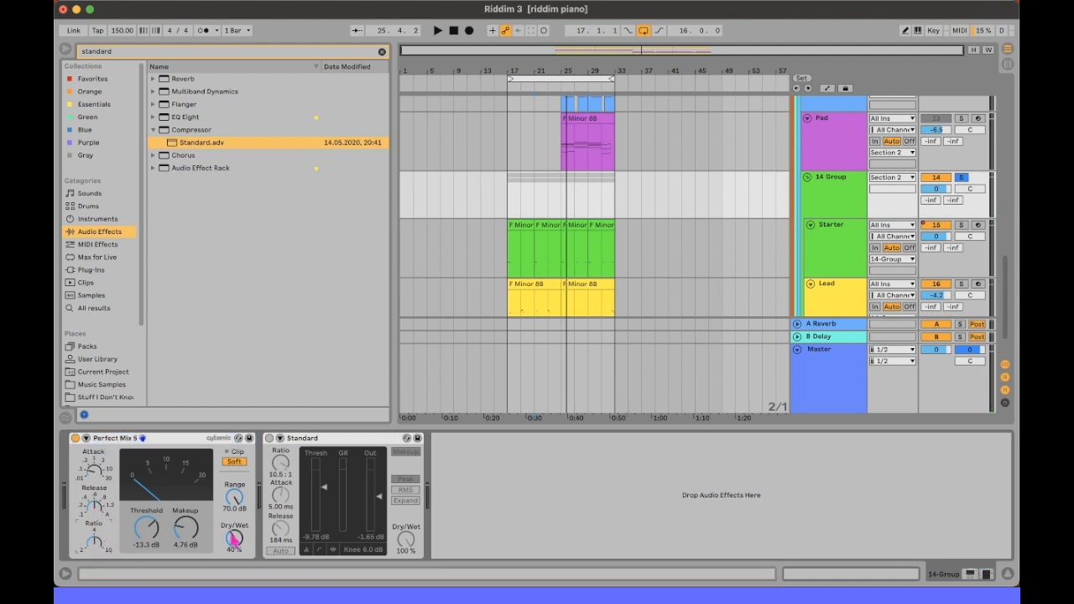
left_click_drag(234, 541, 241, 517)
key("space")
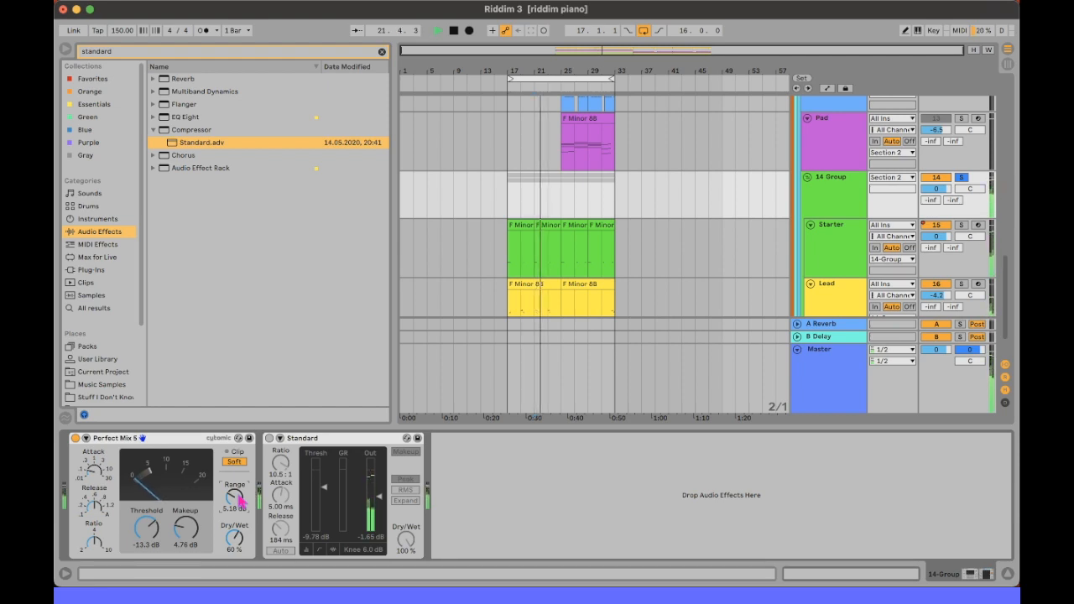
Step: Try different Range amounts on Perfect Mix 5 during playback, including the full 70 dB
left_click_drag(241, 501, 241, 445)
key("space")
key("space")
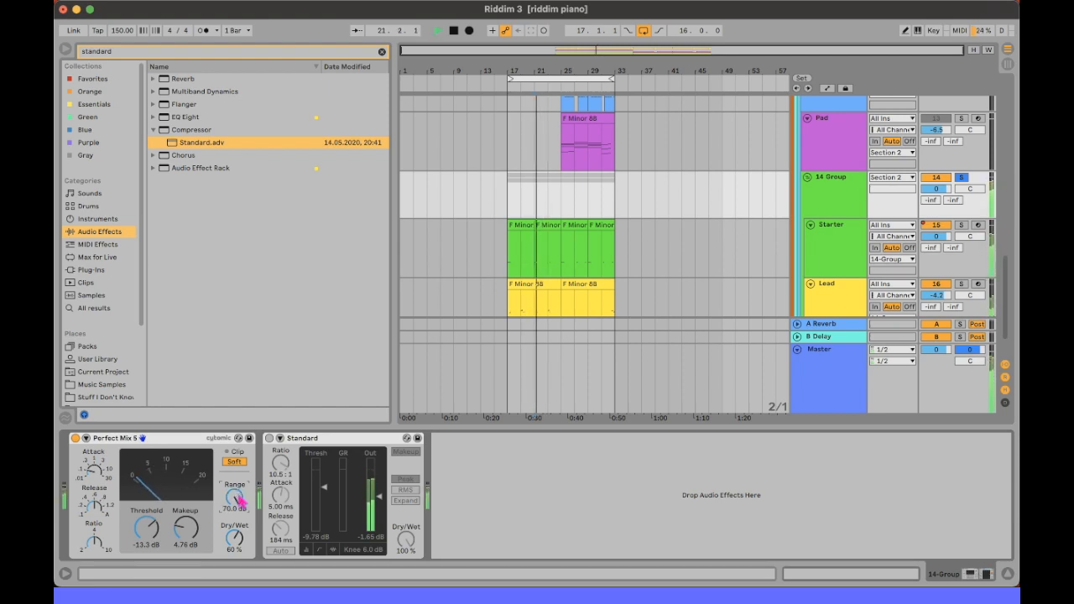
left_click_drag(240, 501, 241, 537)
left_click_drag(235, 497, 235, 489)
key("space")
Step: Show the Starter track's device chain at bar 27 and reselect 14 Group
left_click(571, 174)
key("Down")
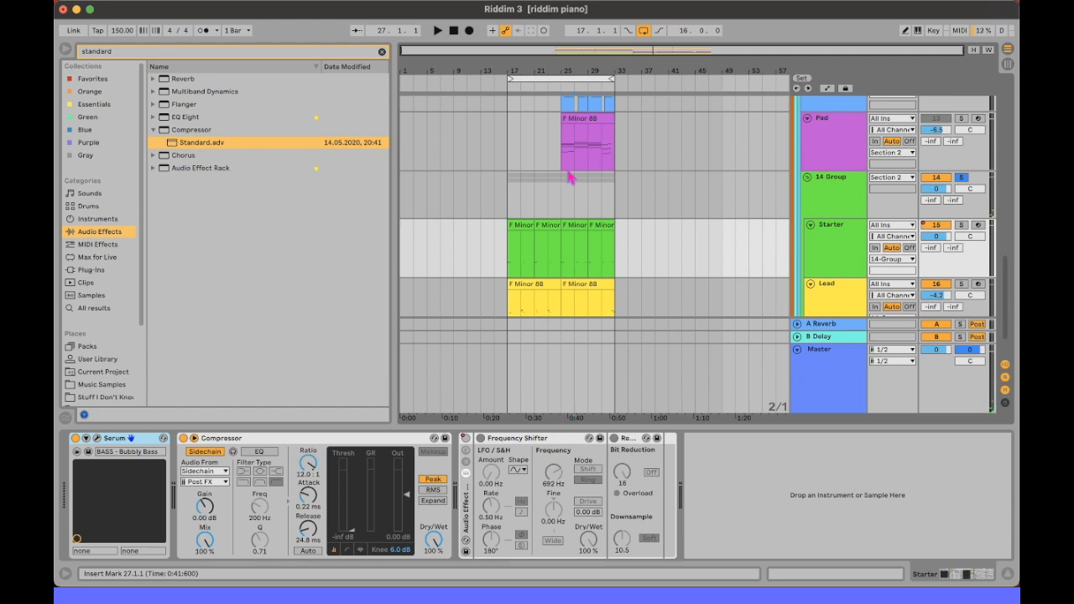
left_click(856, 193)
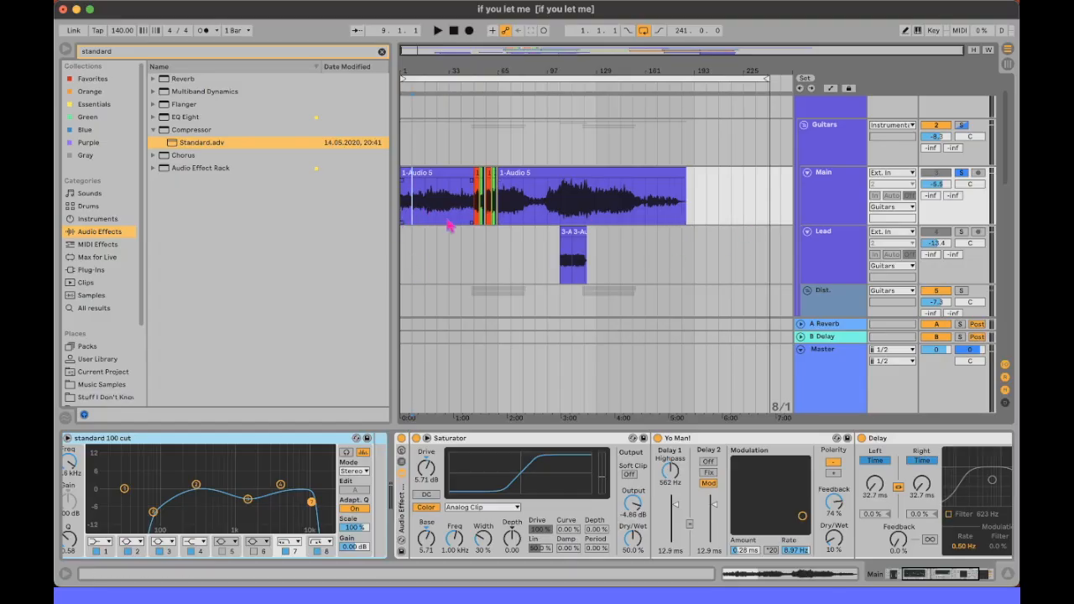
Step: Play the Main guitar track from bars 9, 65, 89, 161 and 105 to compare its quiet and loud sections
left_click_drag(535, 206, 550, 206)
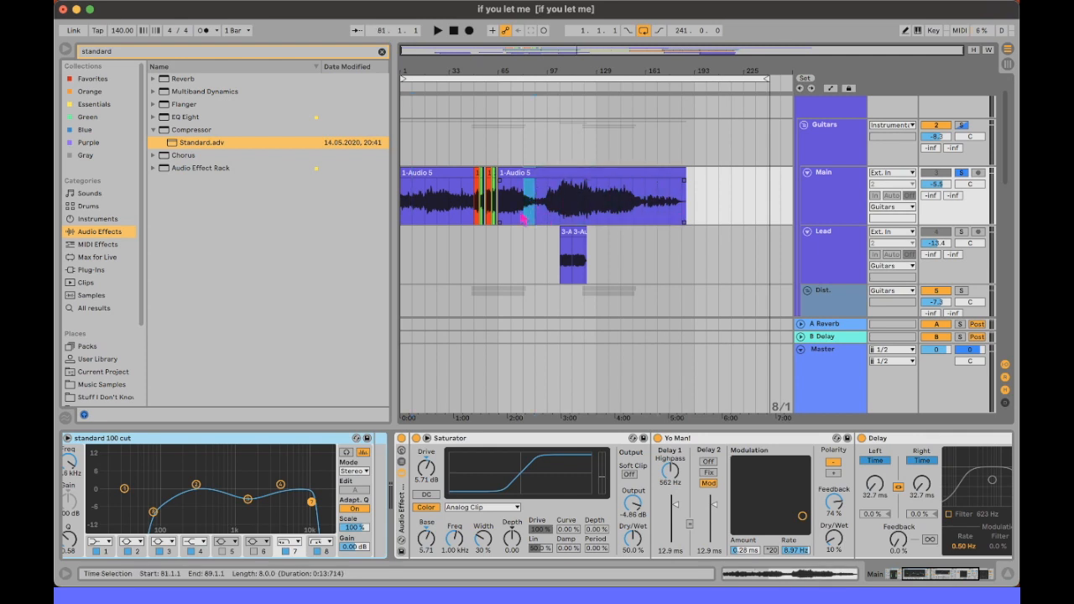
left_click(417, 217)
key("space")
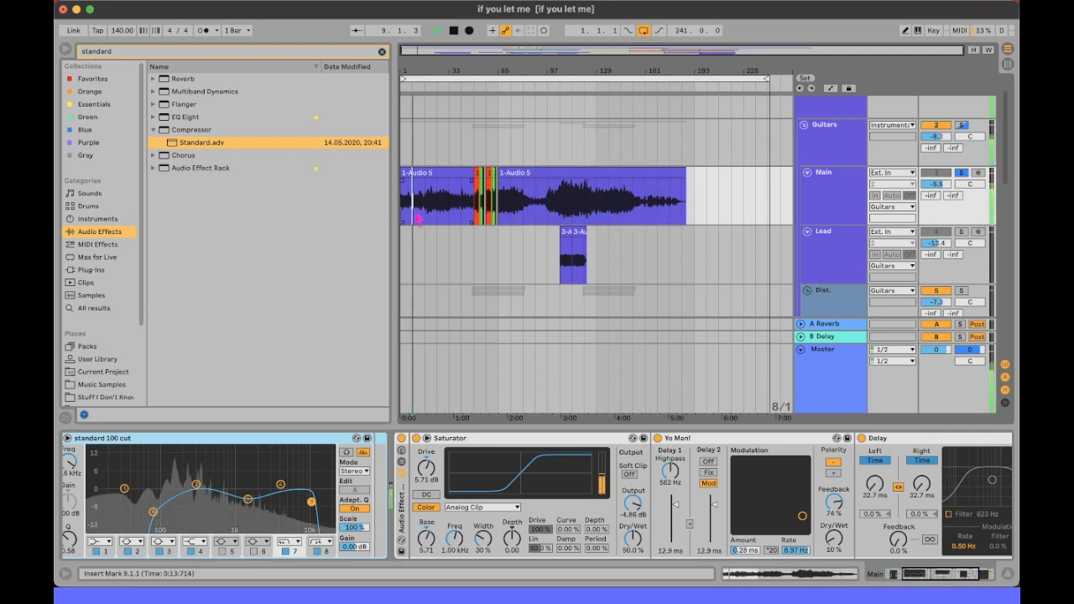
left_click(497, 212)
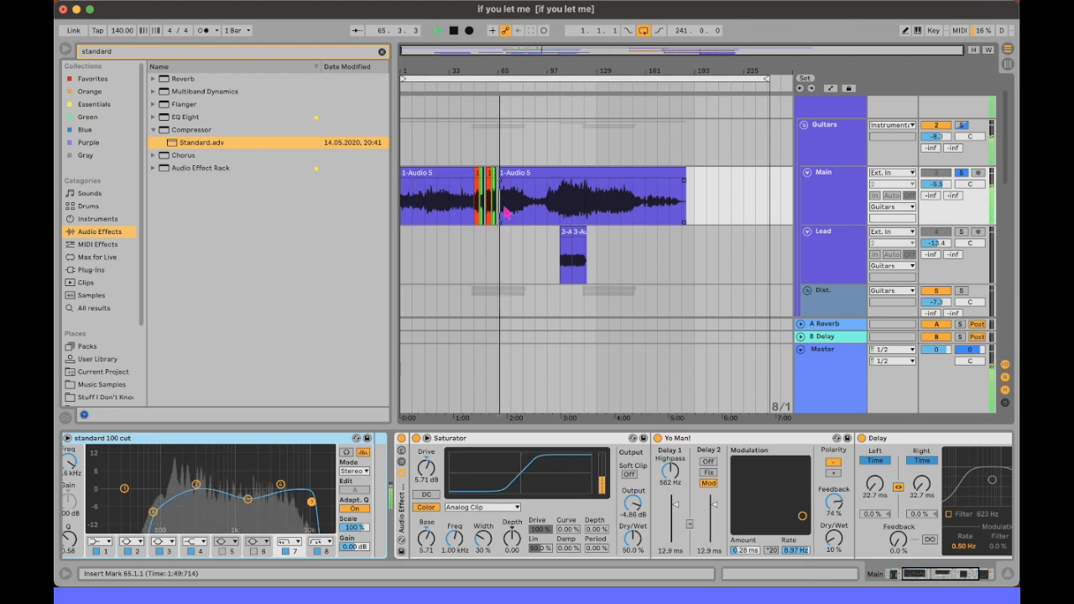
key("space")
left_click(535, 211)
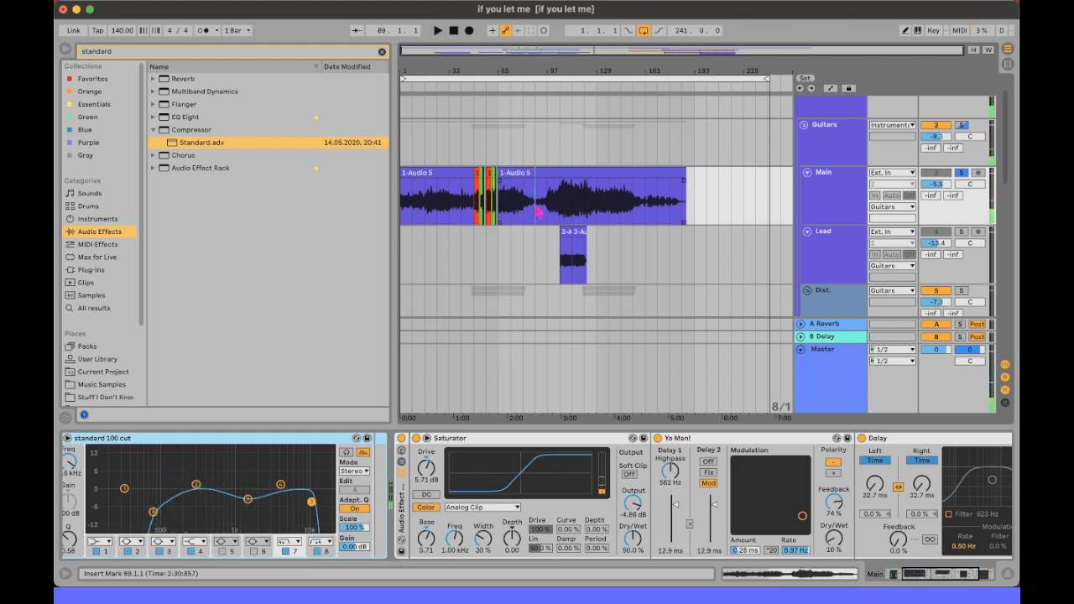
key("space")
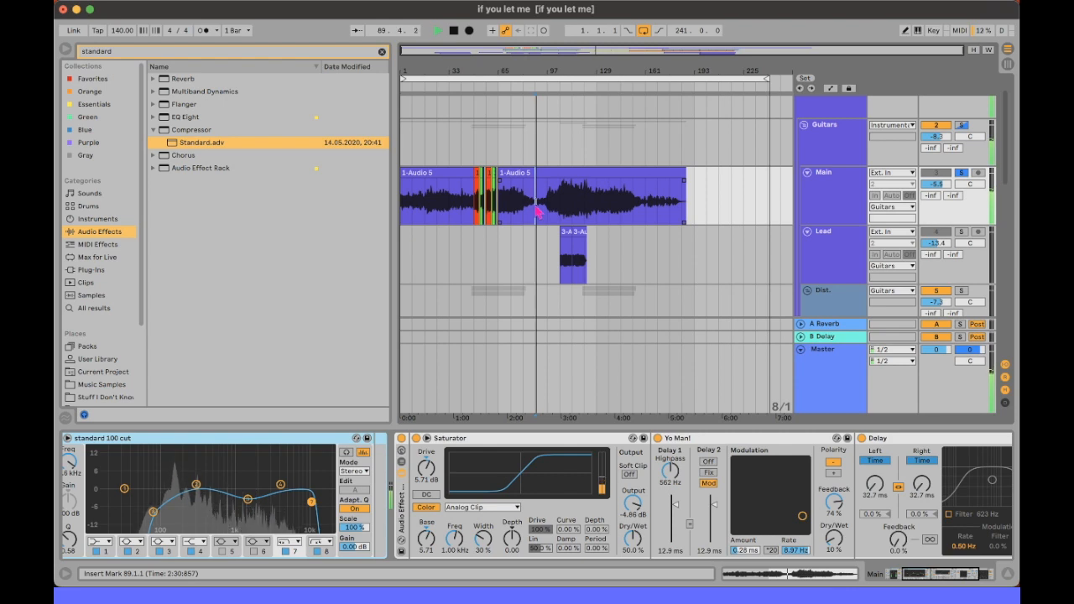
left_click(650, 220)
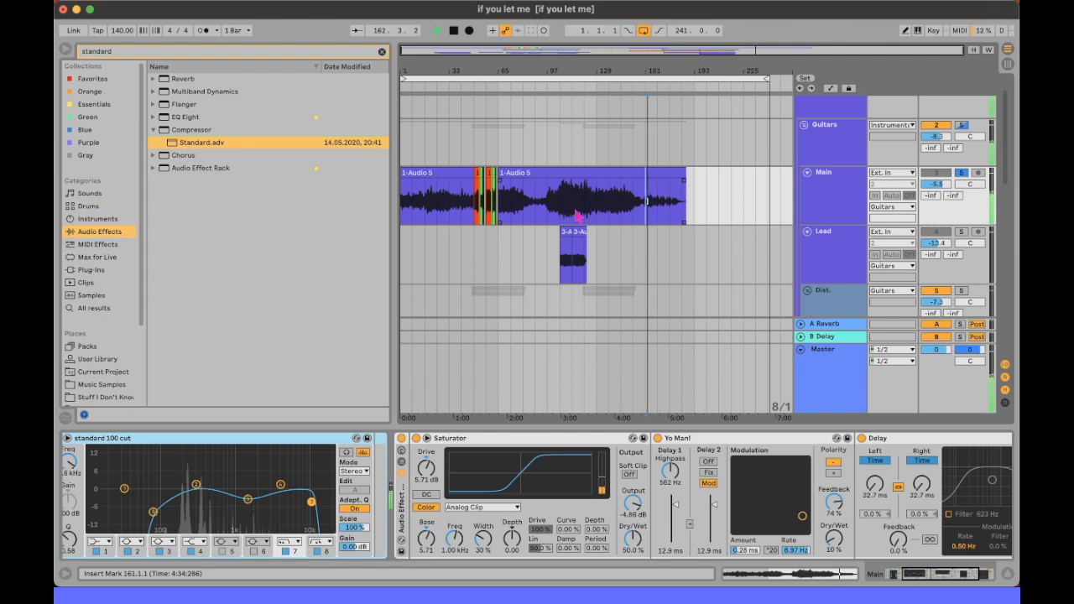
left_click(561, 220)
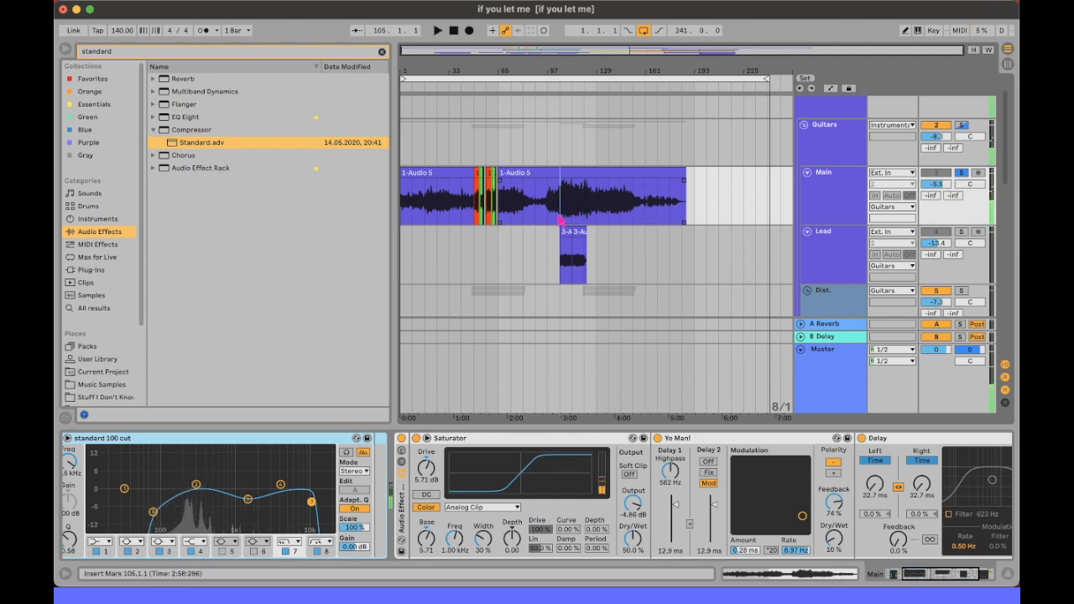
left_click(821, 215)
key("space")
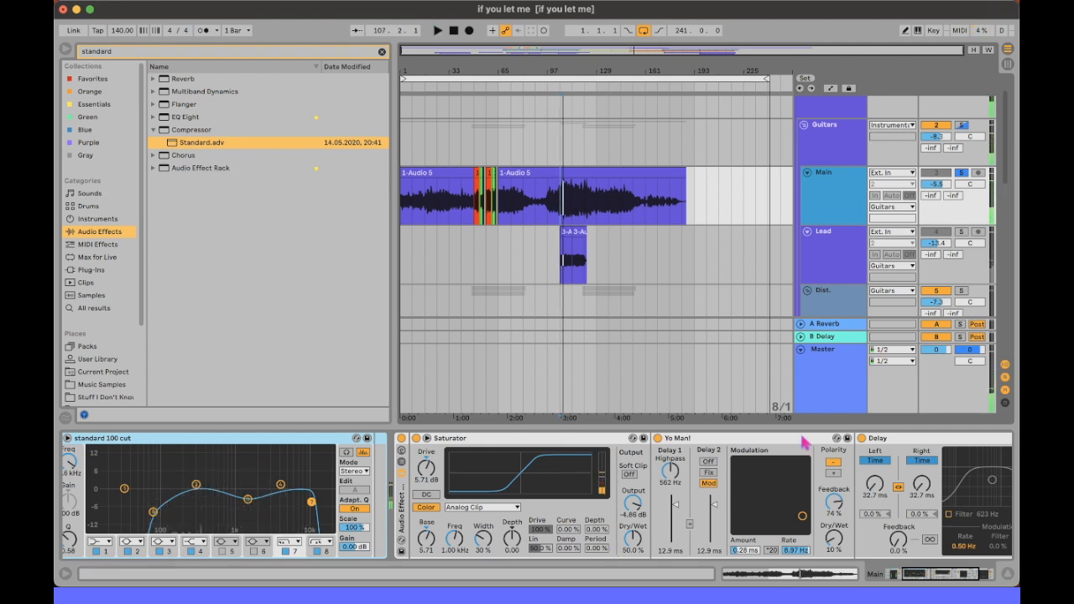
Step: Show the Threshold automation of the Standard compressor on the Main guitar track
scroll(836, 445, "right", 4)
scroll(803, 444, "left", 5)
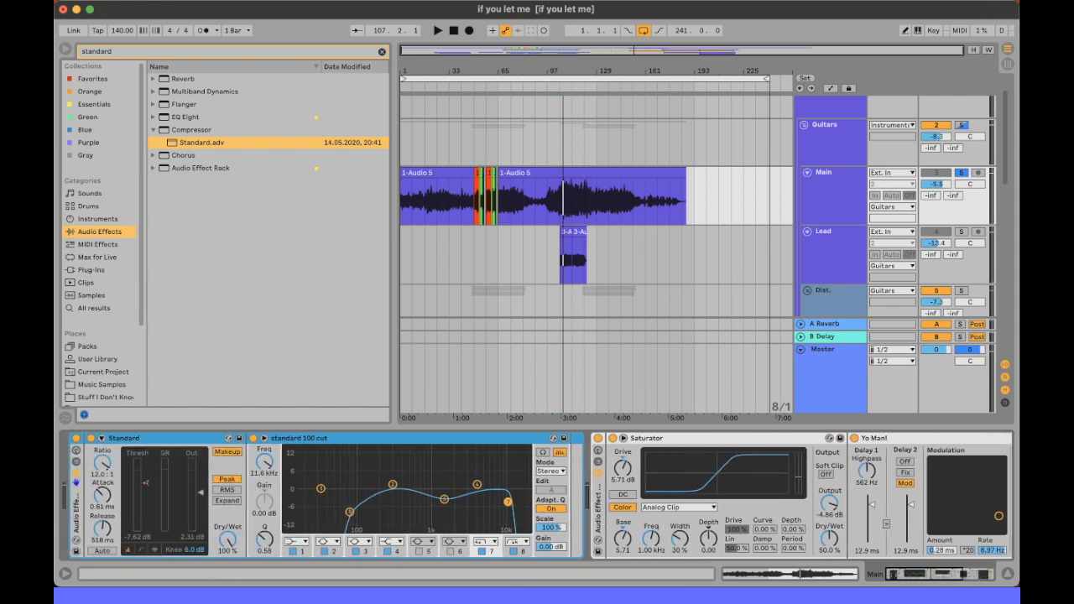
left_click(146, 439)
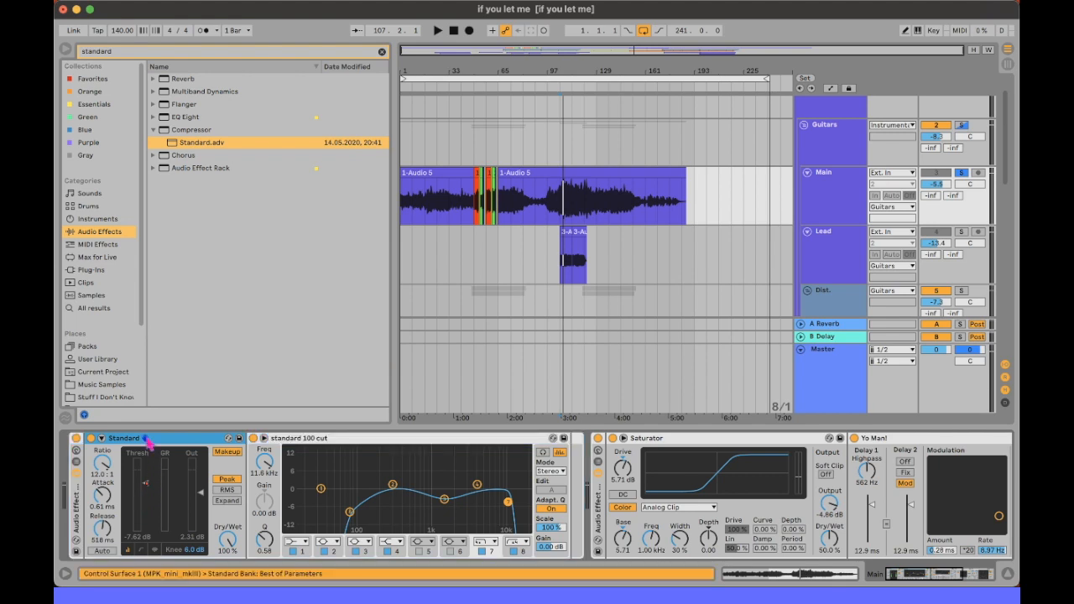
key("a")
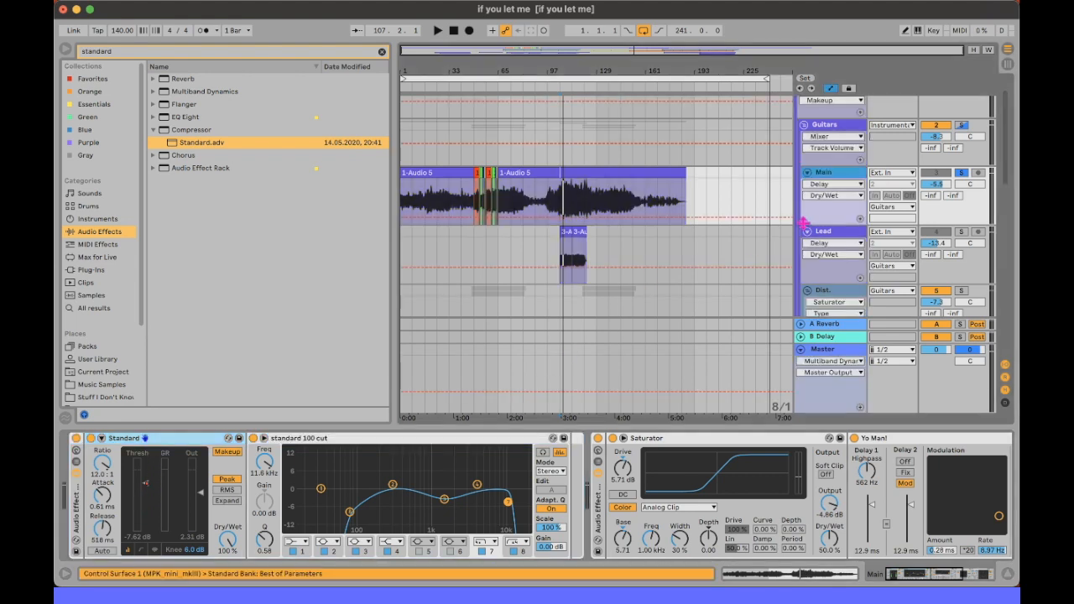
left_click(830, 184)
left_click(823, 211)
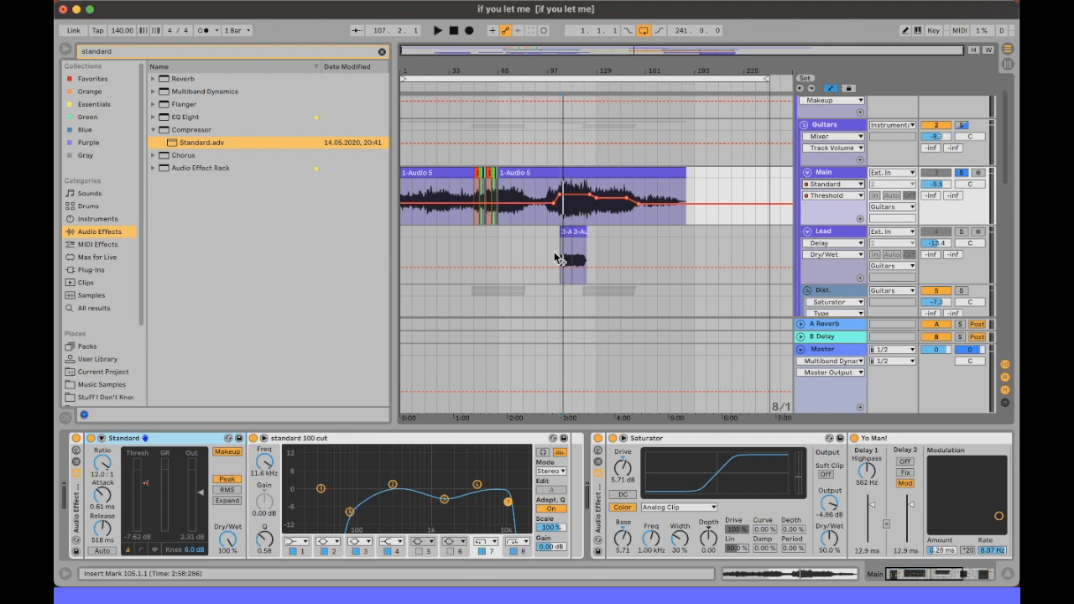
Step: Examine the Main track's Threshold automation along the song, highlighting bars 129 to 153 and 153 to 189
key("Home")
left_click_drag(445, 52, 429, 53)
left_click_drag(401, 220, 741, 218)
scroll(648, 215, "right", 2)
scroll(717, 219, "right", 2)
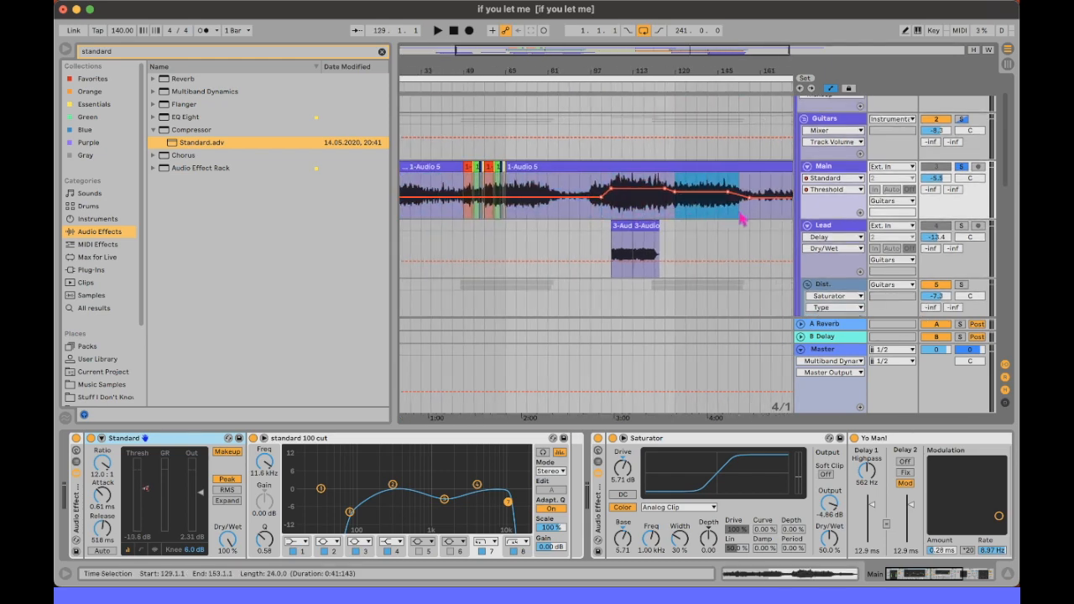
scroll(741, 218, "right", 3)
left_click_drag(671, 215, 760, 208)
scroll(759, 205, "left", 10)
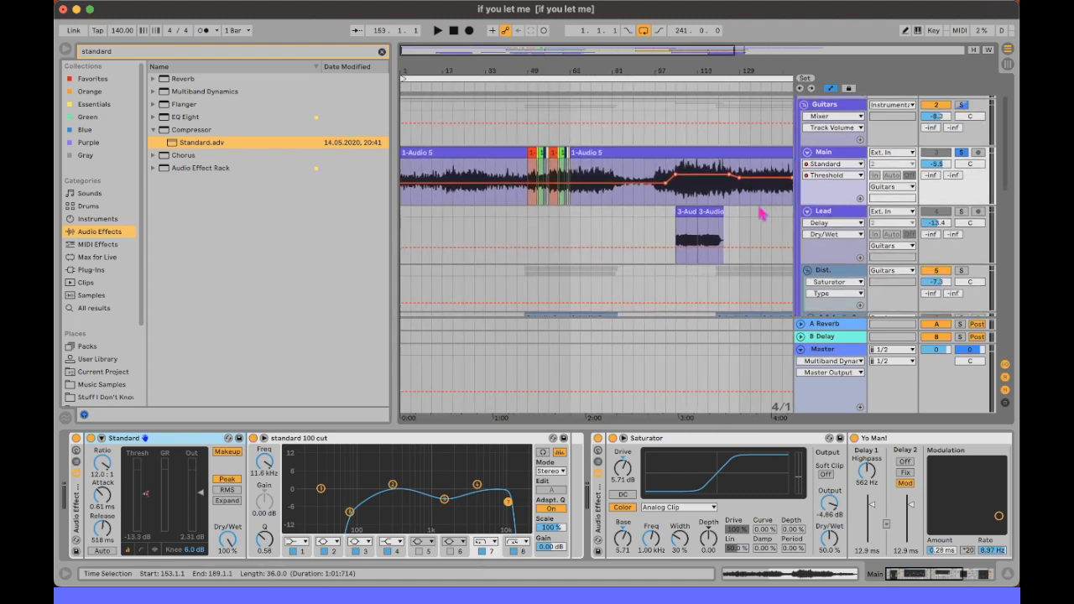
scroll(466, 204, "left", 3)
Step: Play the Main guitar track from bar 5 while watching the Standard compressor's meters
left_click(419, 216)
left_click(415, 210)
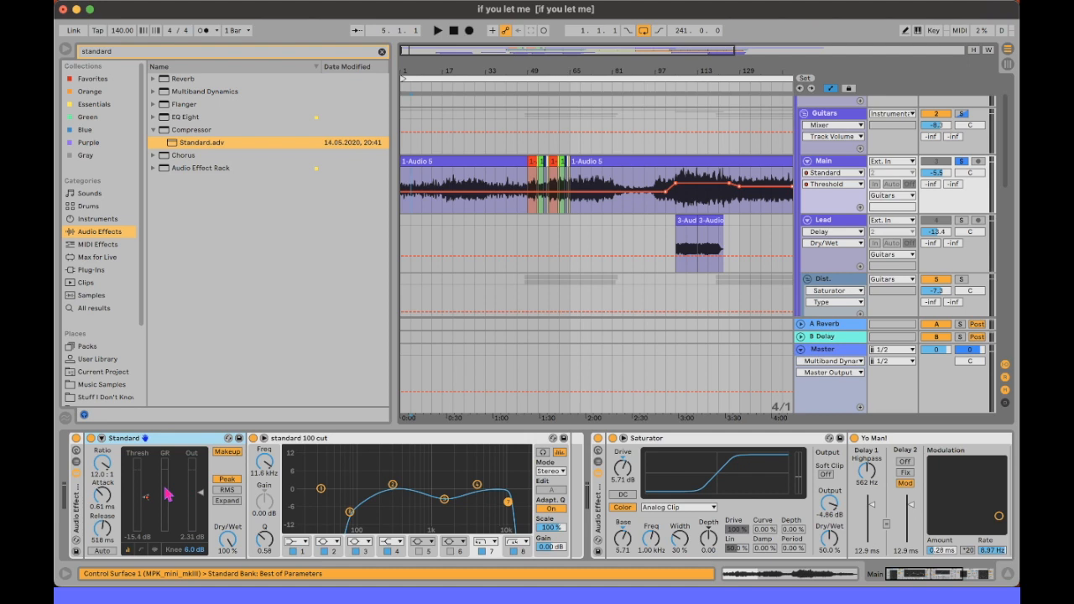
key("space")
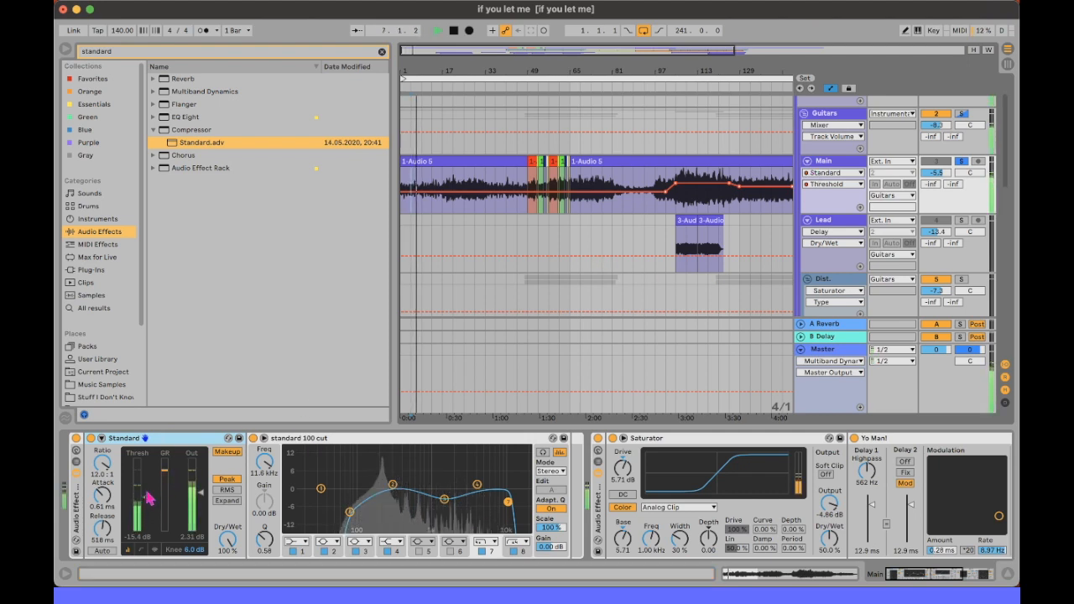
key("space")
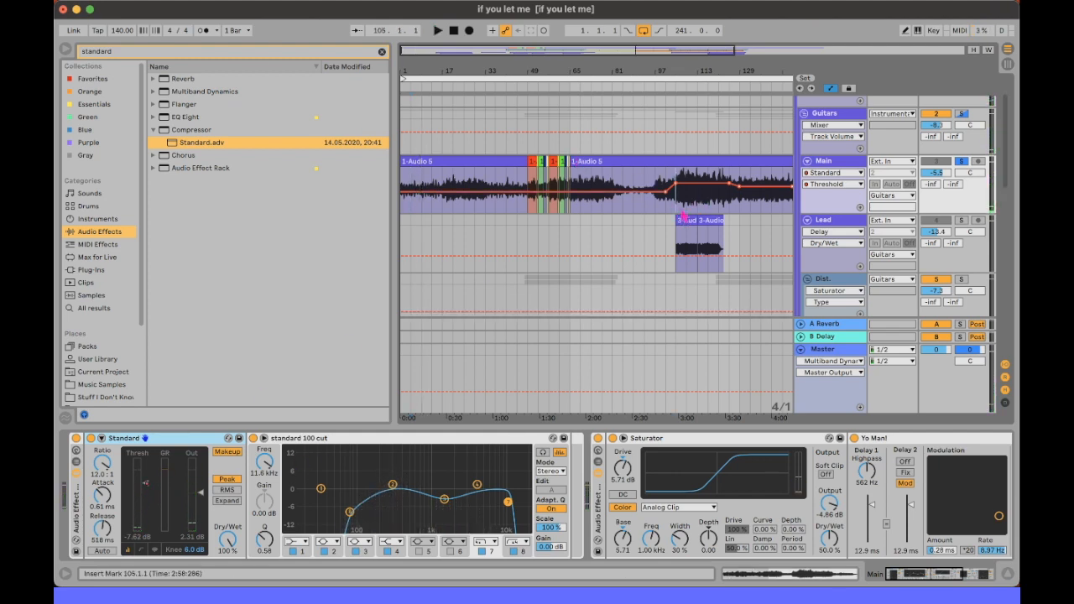
Step: Play the Main track from bar 97 and raise the raised Threshold automation segment after bar 105 to -6.42 dB
left_click(653, 211)
key("space")
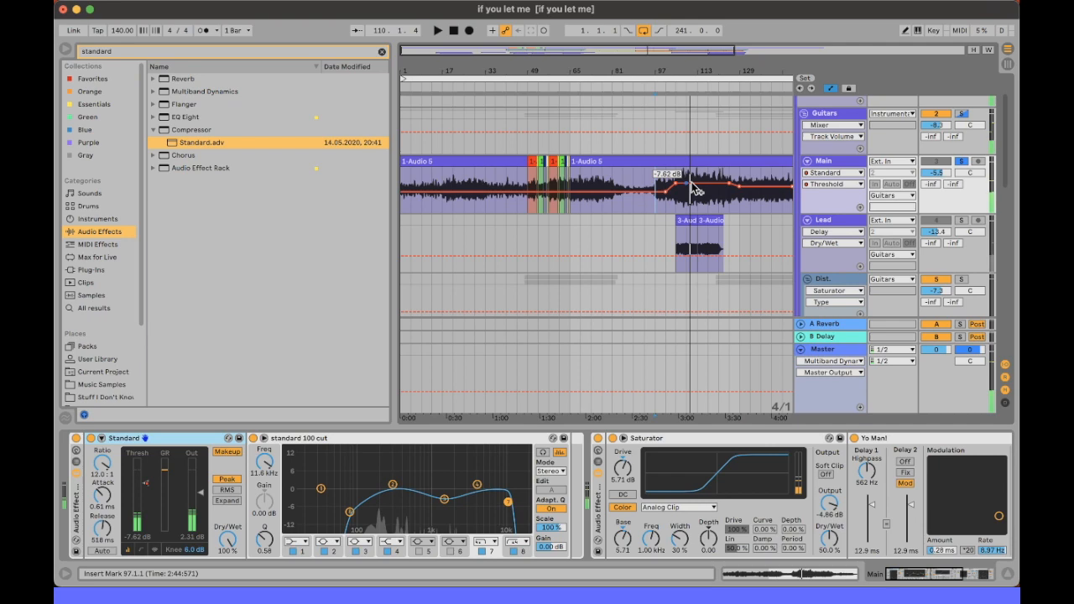
left_click_drag(702, 182, 702, 182)
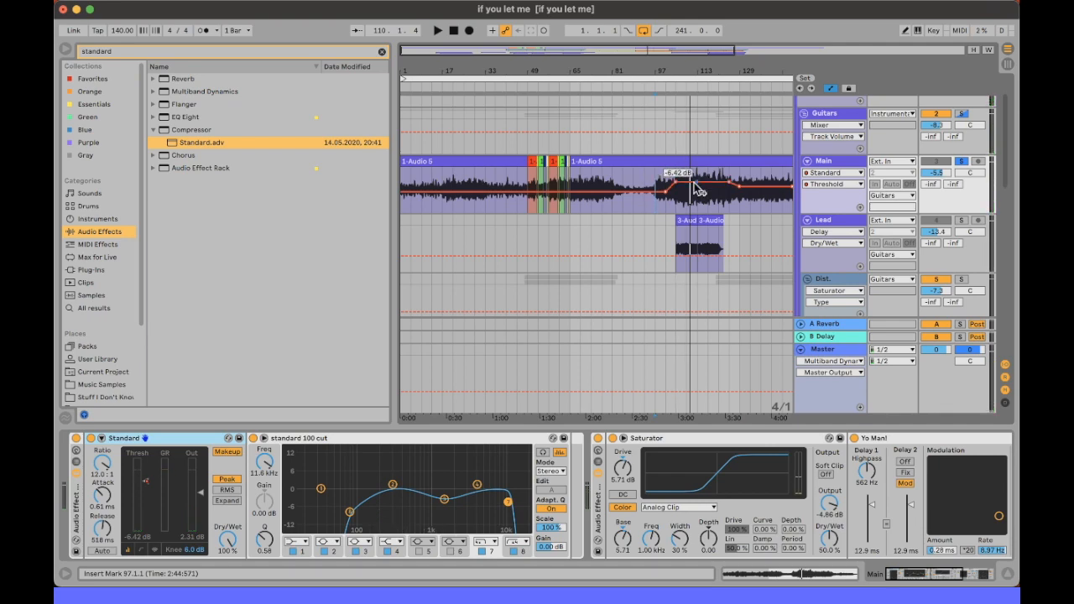